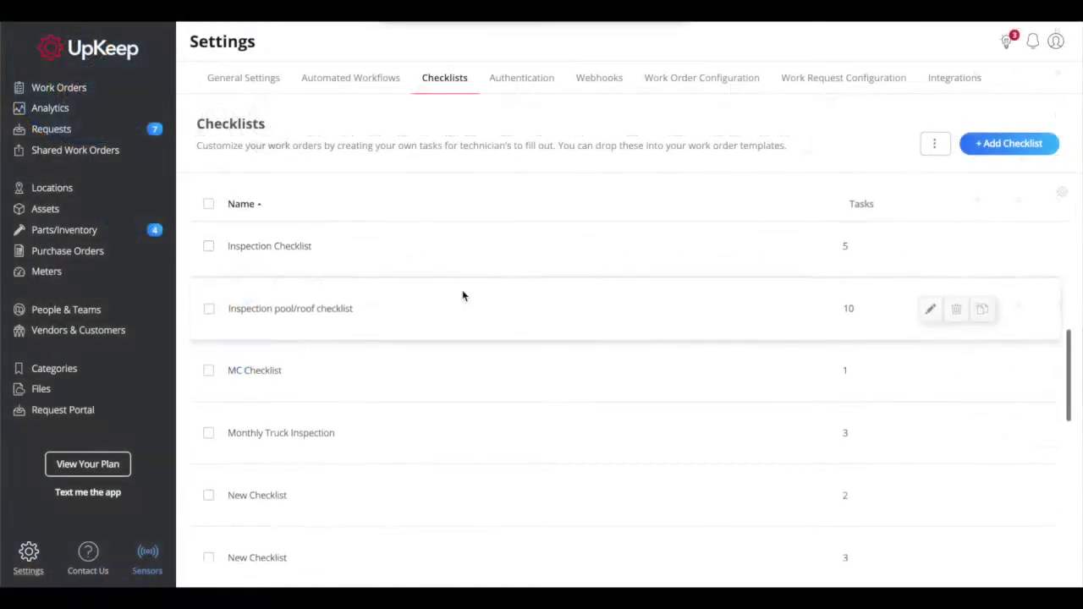
Step: View the Inspection Checklist's tasks, then go to the Work Orders list
click(319, 266)
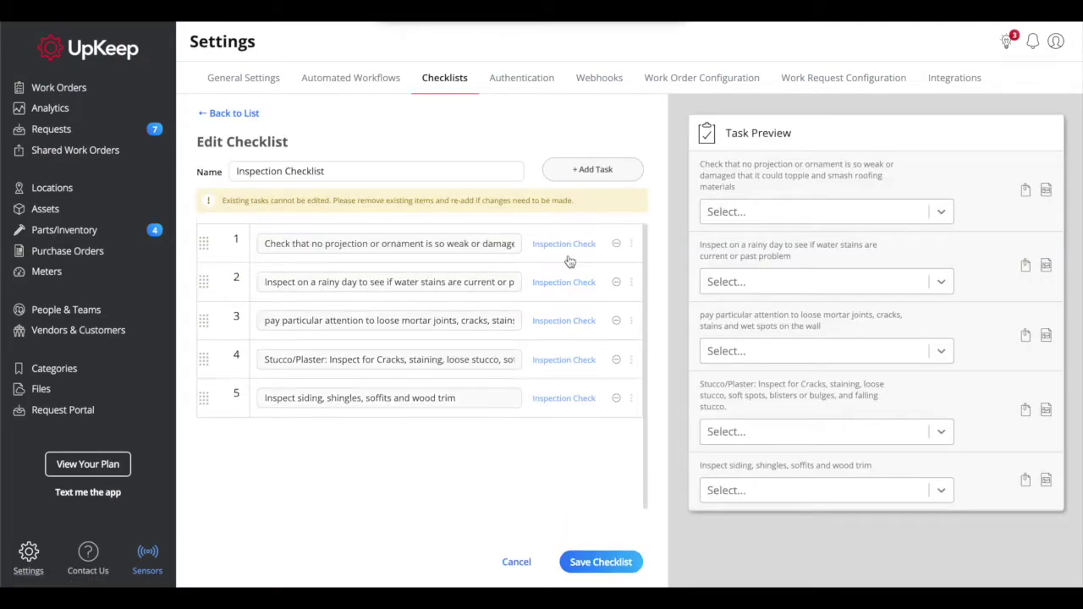
scroll(427, 269, up, 1)
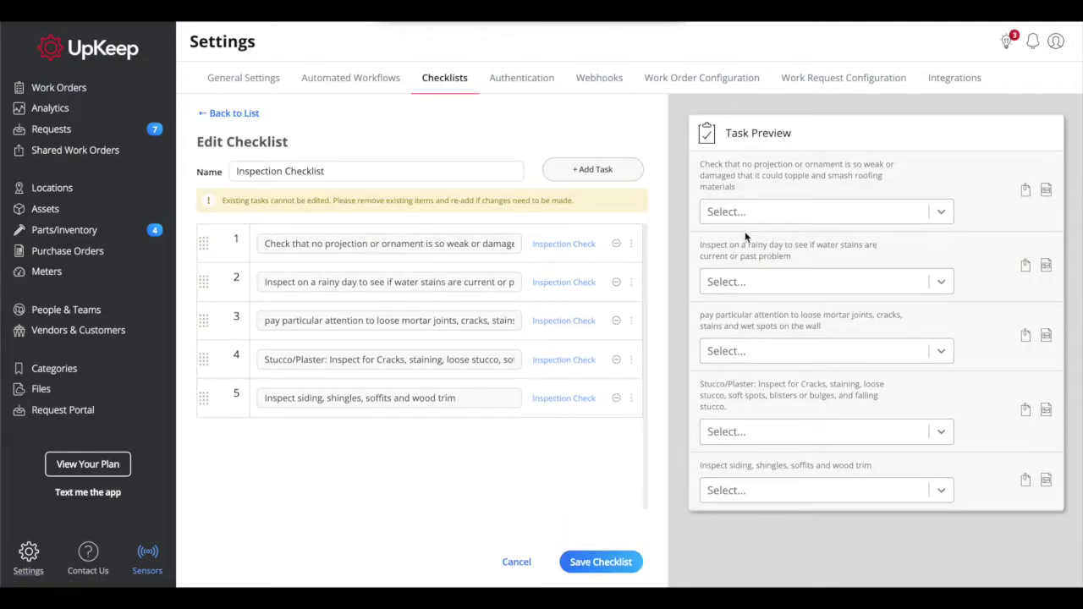
click(103, 90)
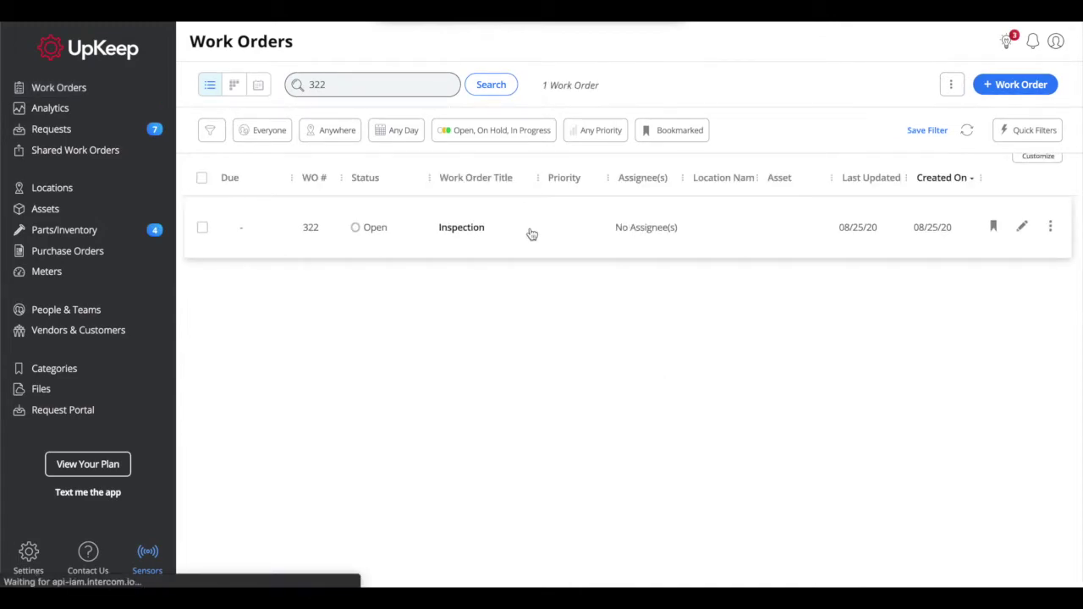
Step: Open work order 322's details and scroll through its tasks
click(531, 234)
scroll(1032, 277, down, 5)
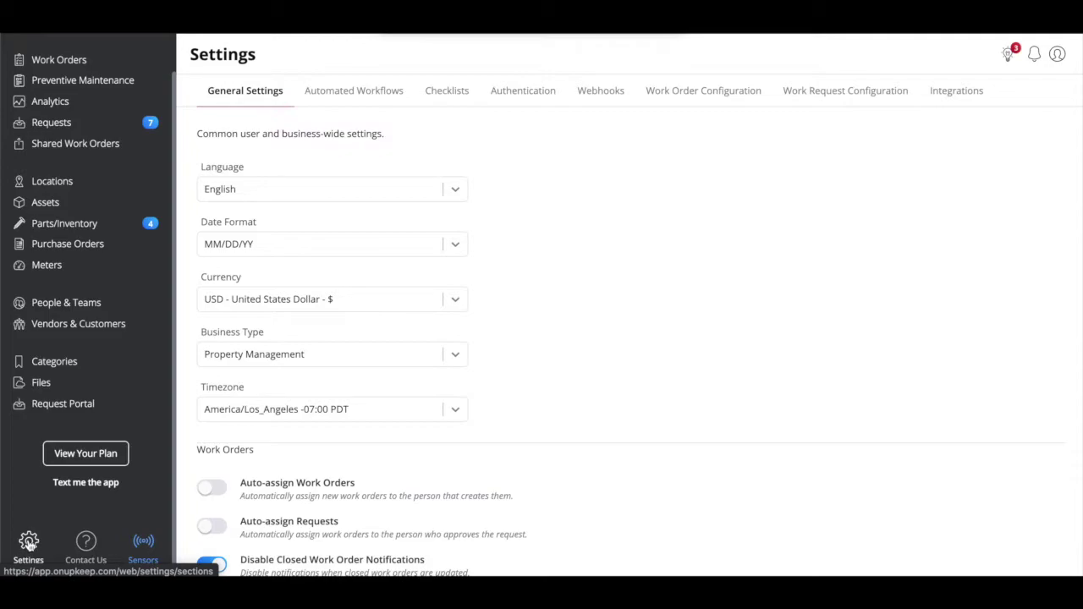
Step: From the Checklists tab's Import Checklist option, download the sample checklist template CSV
click(441, 91)
click(936, 161)
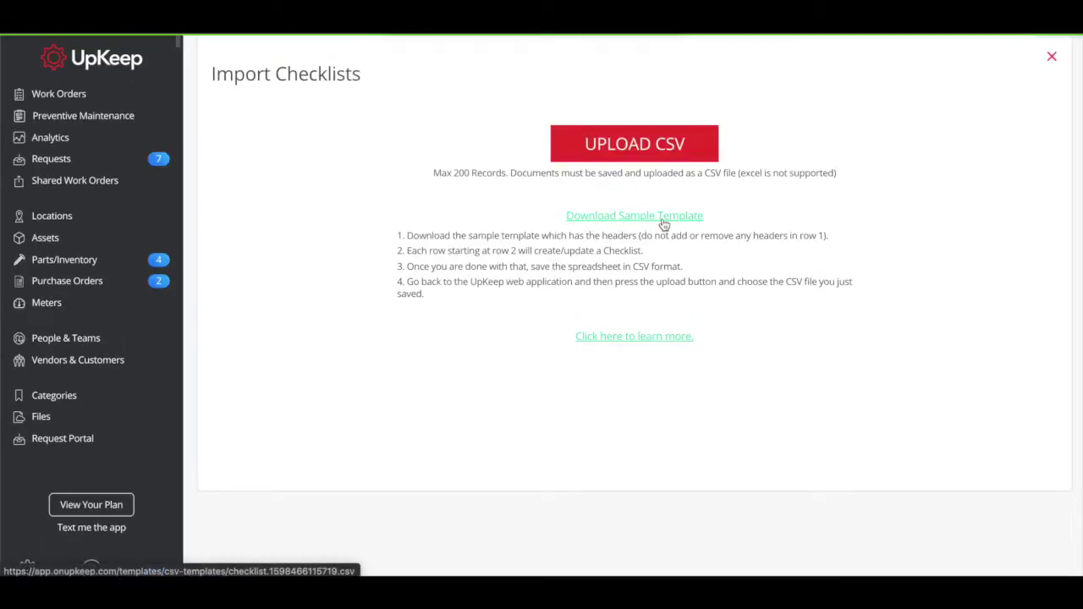
click(640, 218)
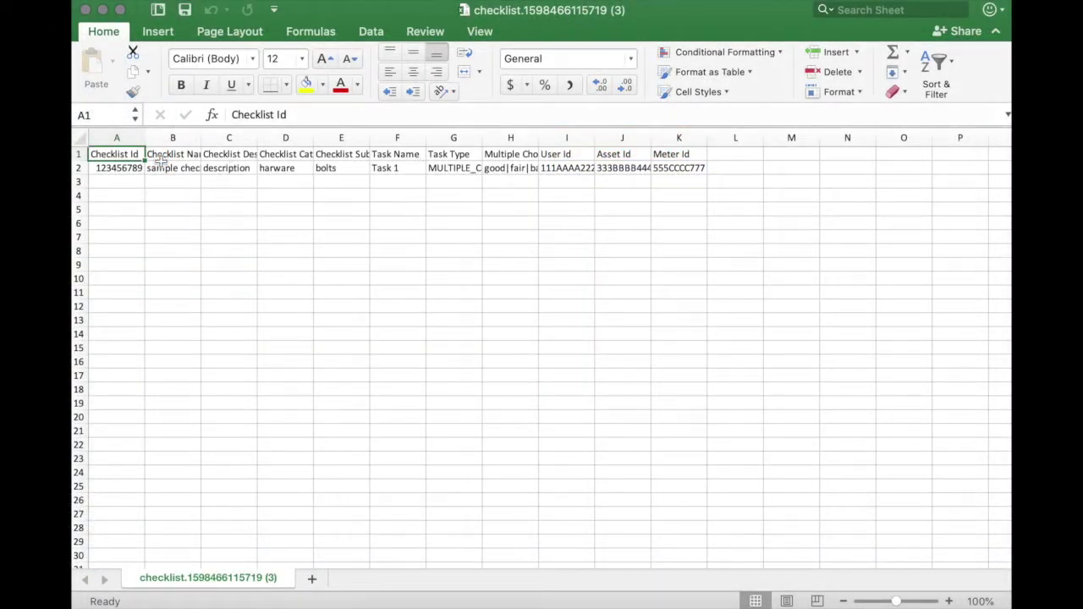
Step: Review the template's header row and the sample name, description and category in B2–D2
click(78, 155)
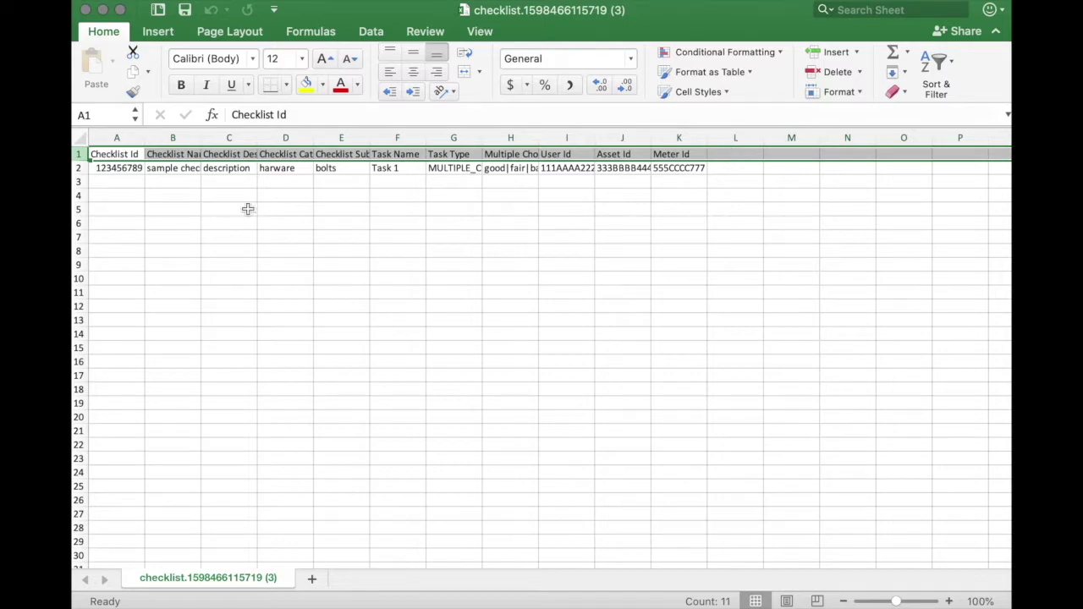
click(81, 168)
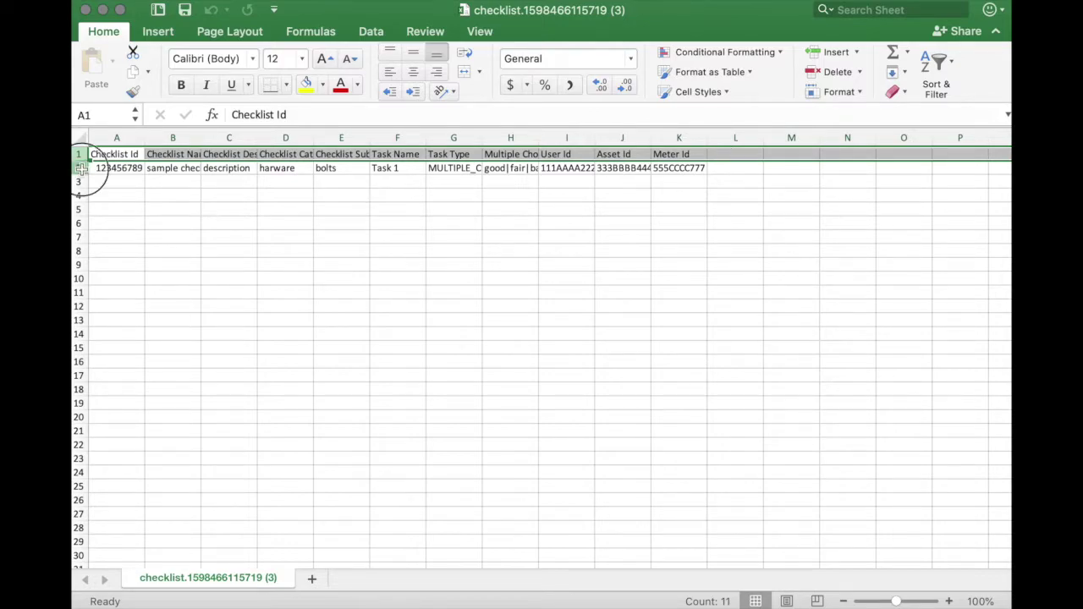
click(181, 169)
click(218, 168)
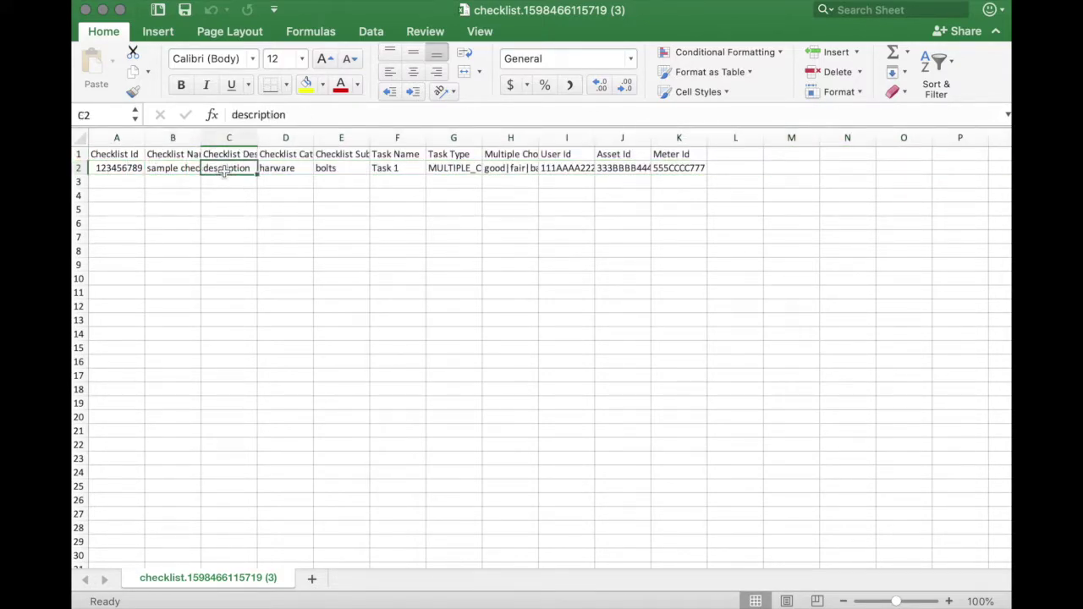
click(273, 169)
click(78, 168)
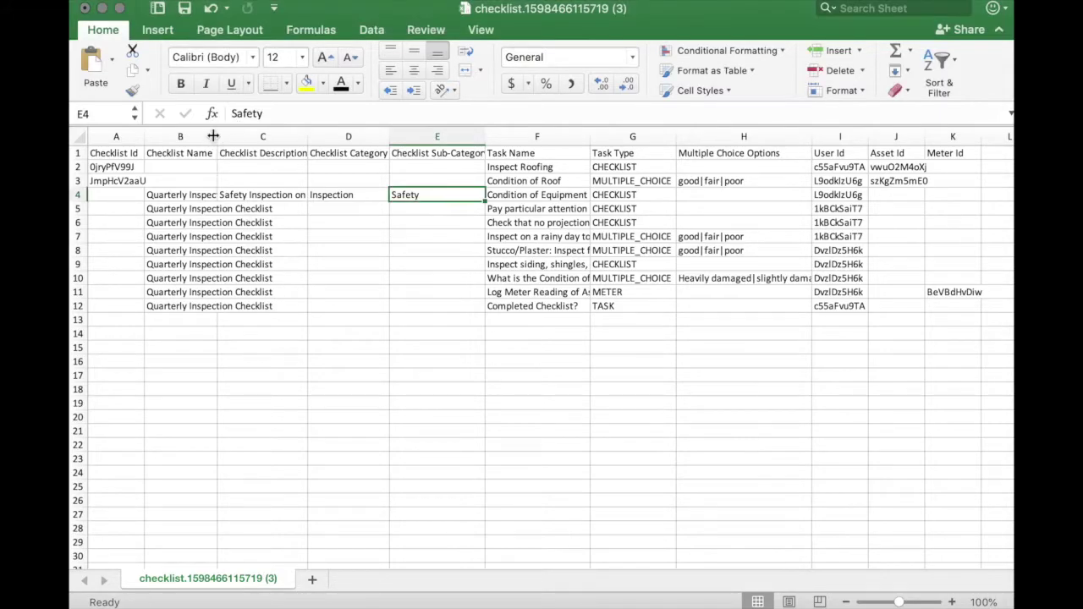
Step: Widen the Checklist Name column B and Task Name column F to show full text
drag(218, 136, 279, 137)
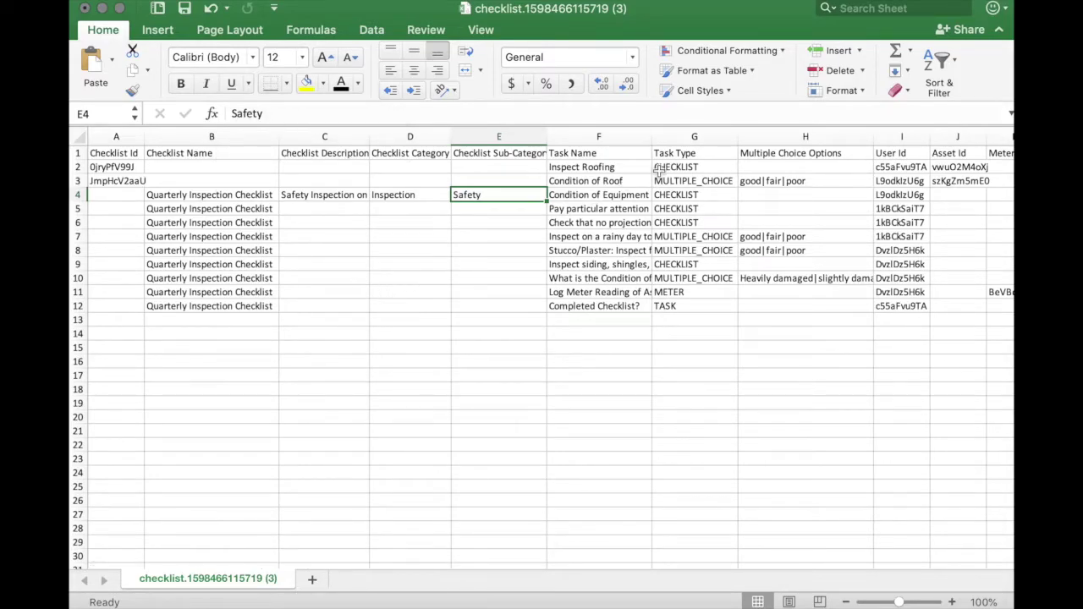
drag(651, 136, 732, 150)
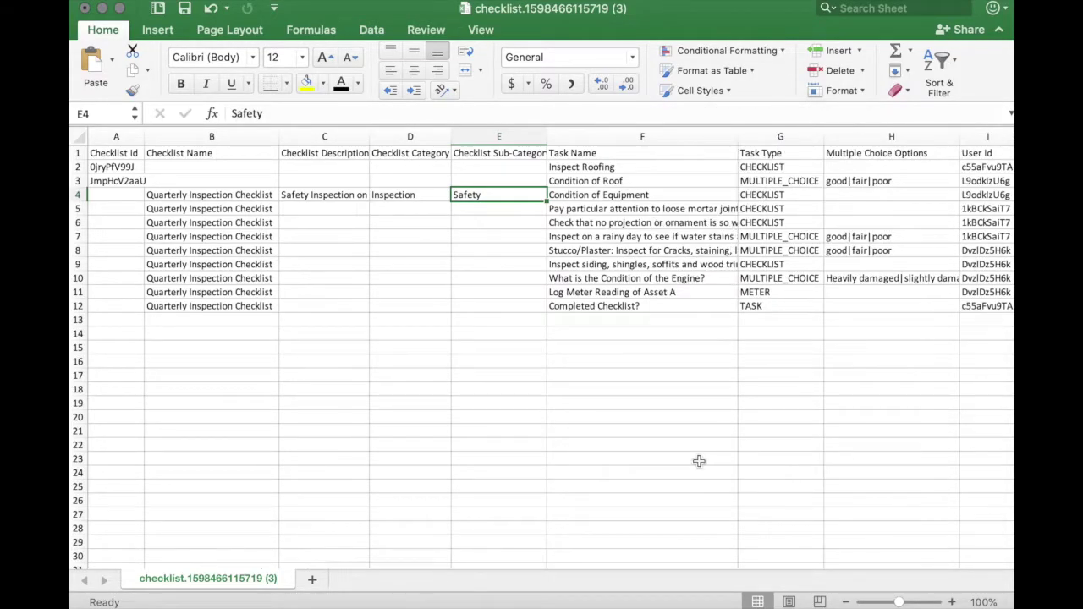
scroll(690, 456, right, 5)
scroll(673, 443, left, 5)
Step: Check the Checklist Id column and the ids in A2 and A3
click(109, 136)
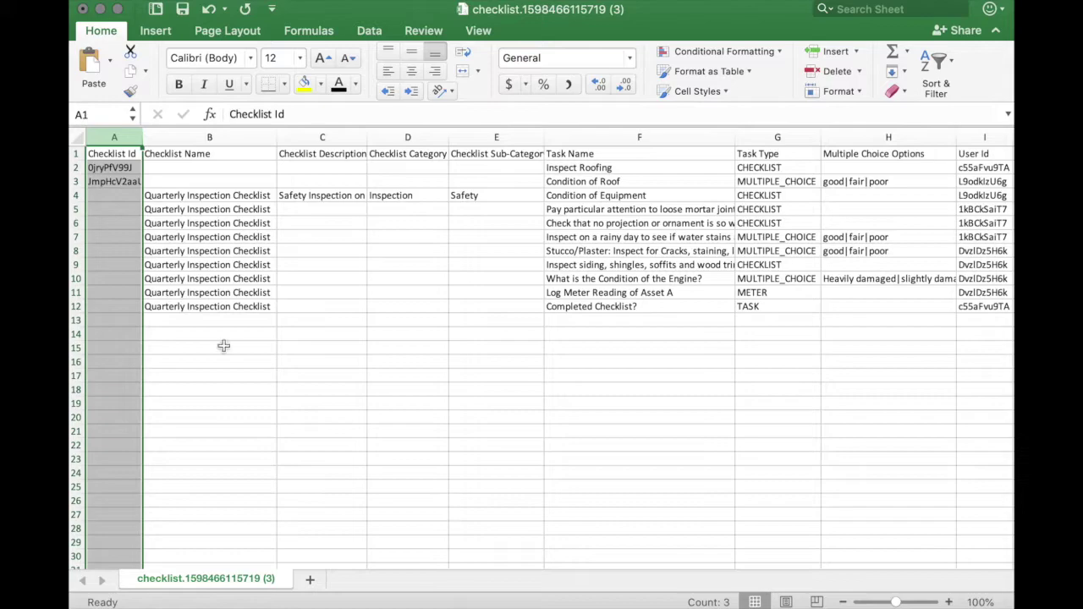
click(111, 166)
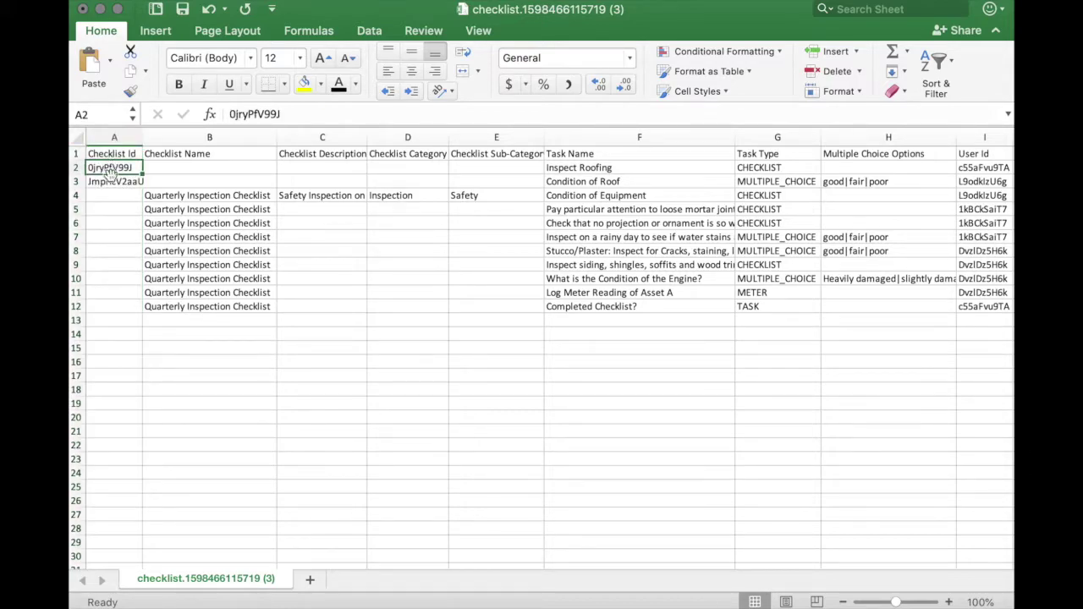
click(110, 181)
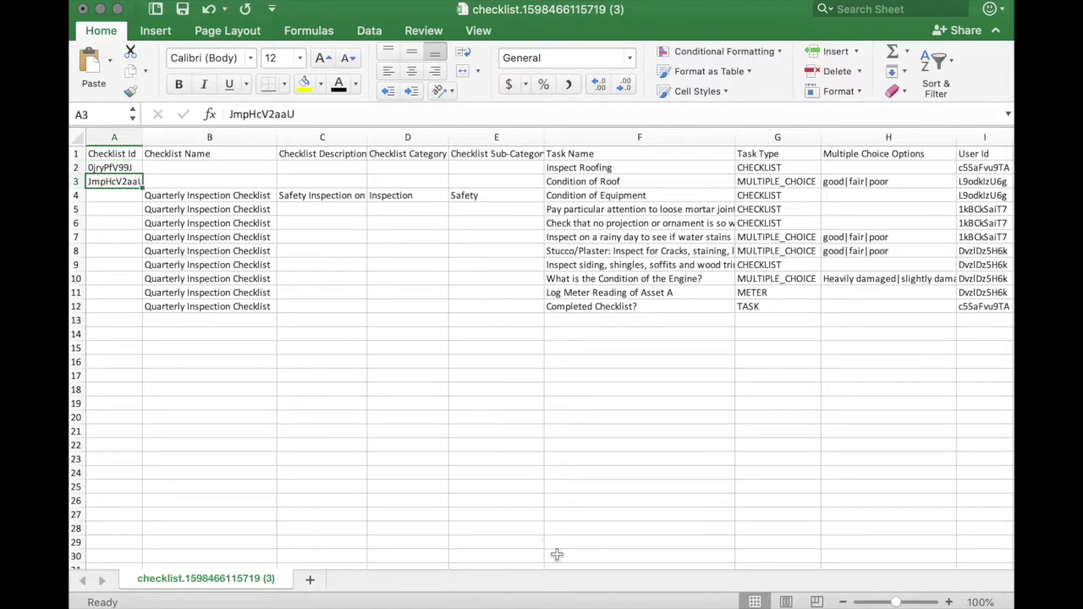
scroll(556, 554, up, 2)
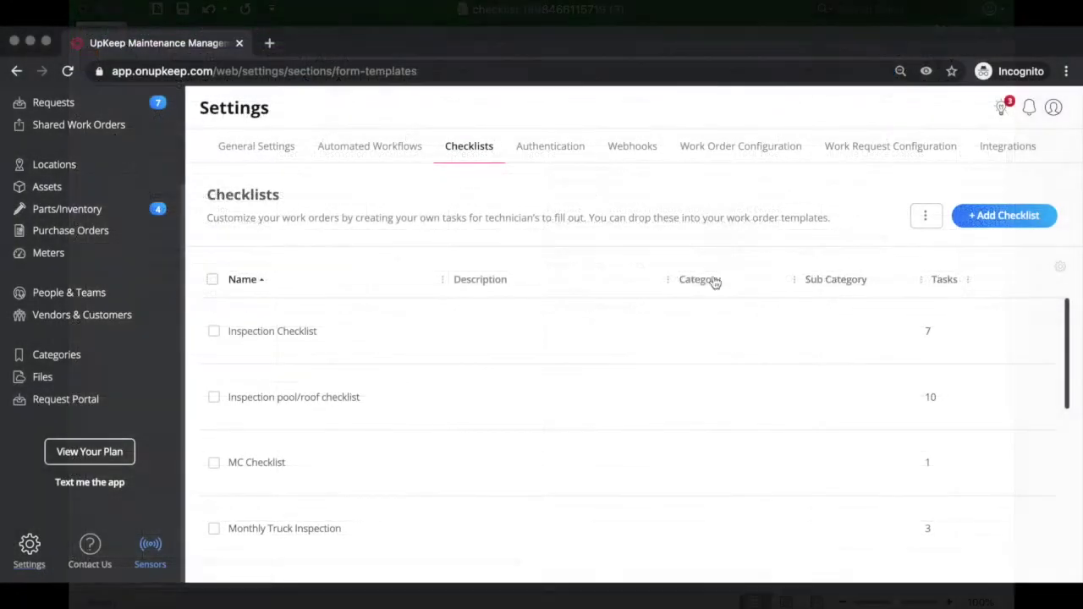
Step: Open the Inspection Checklist's edit page and select its id in the web address
click(548, 336)
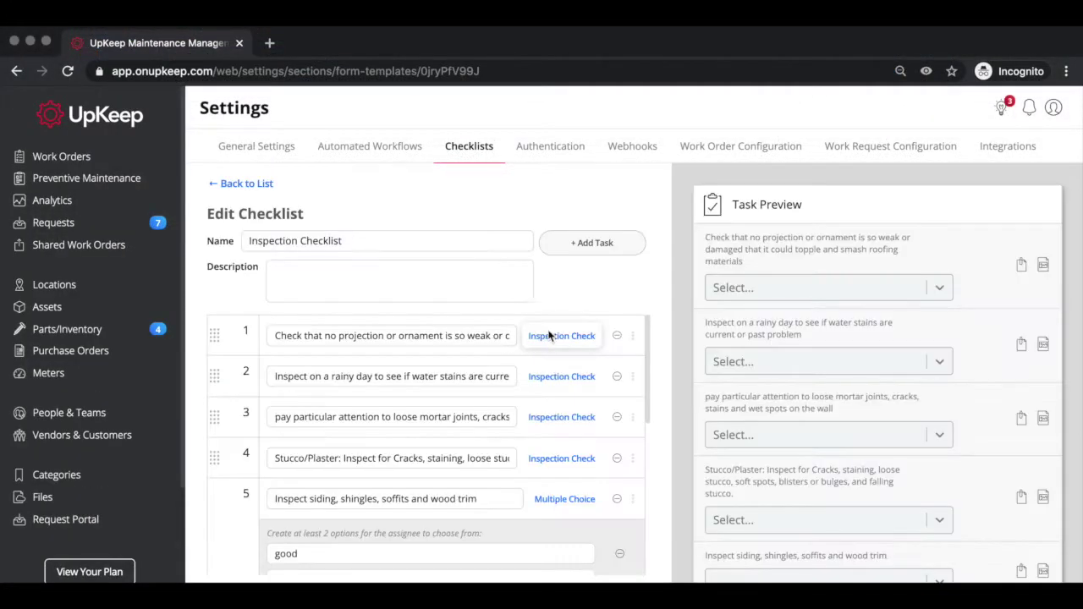
double_click(543, 71)
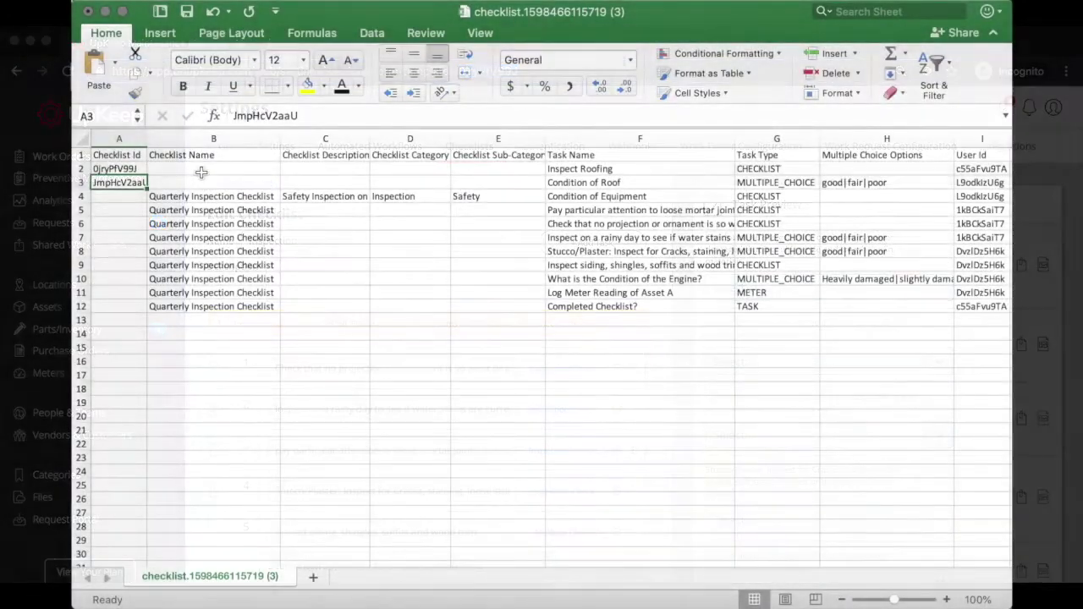
Step: Step down column B through the repeated Quarterly Inspection Checklist names
click(215, 139)
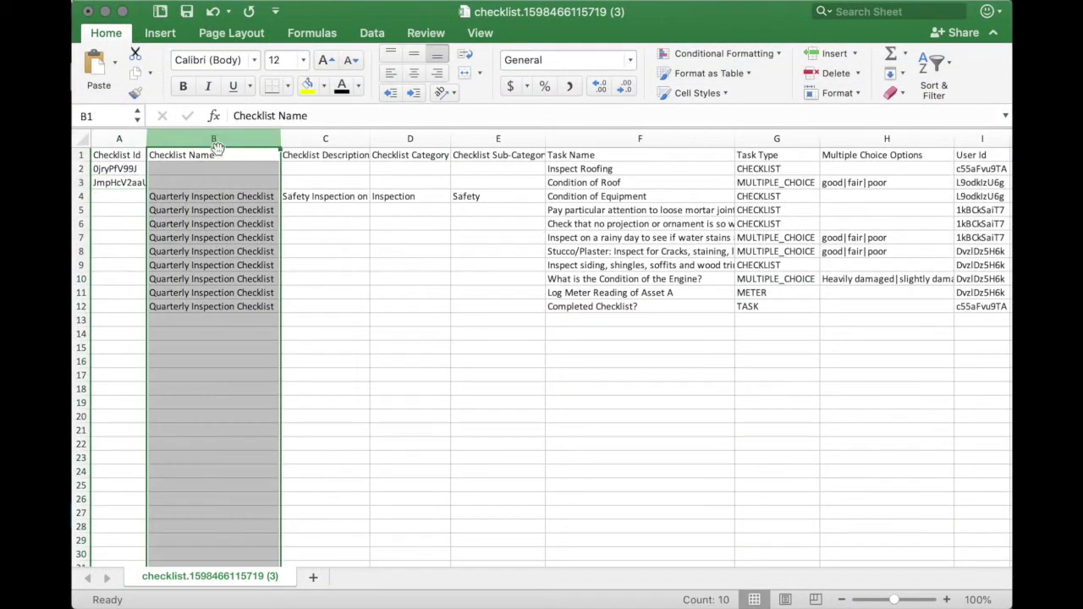
click(218, 155)
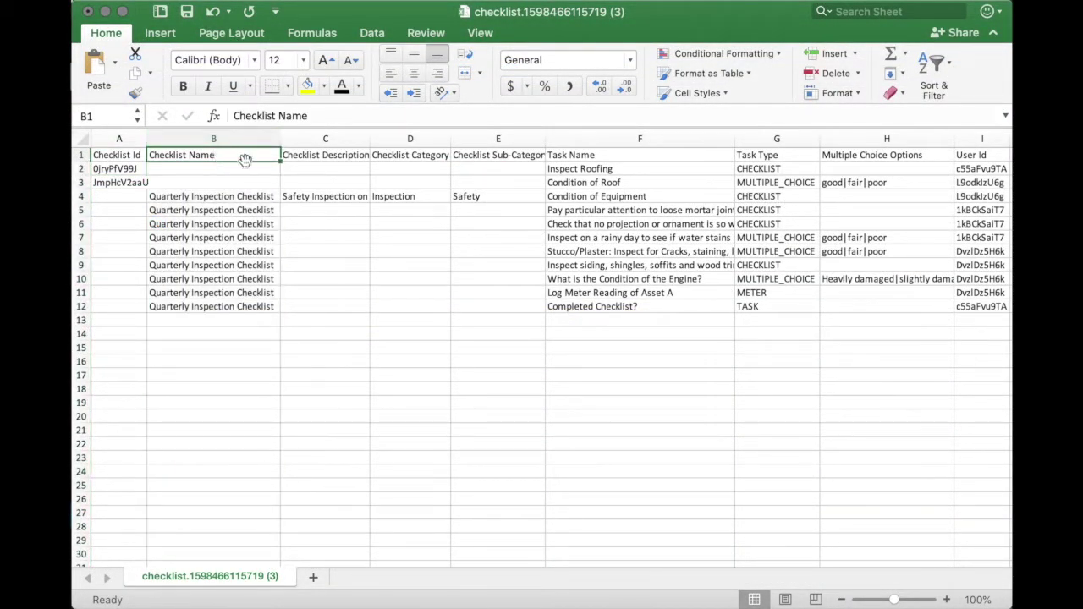
click(259, 199)
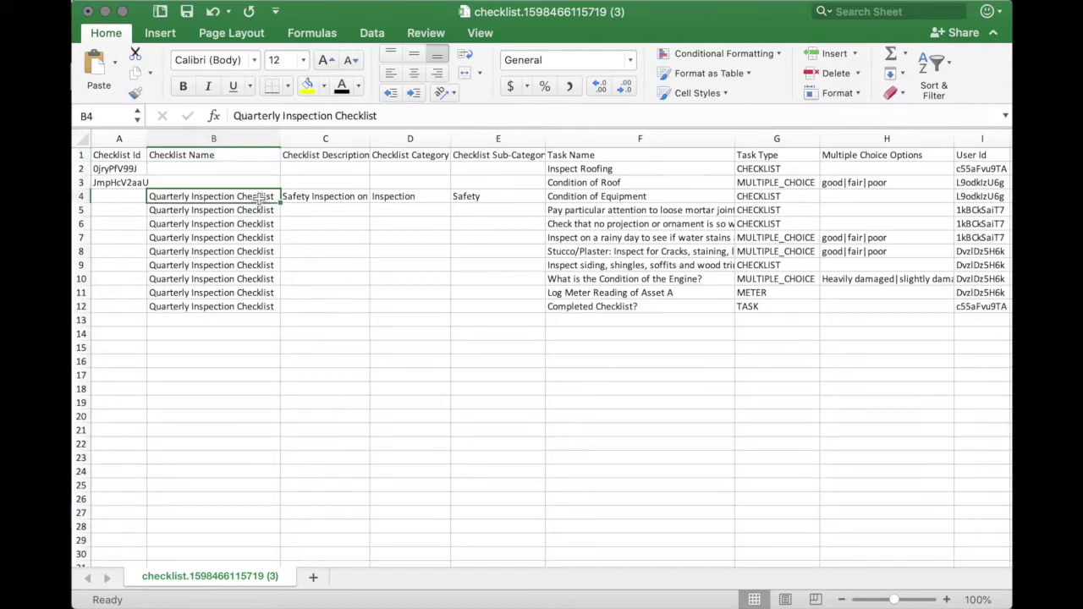
click(257, 212)
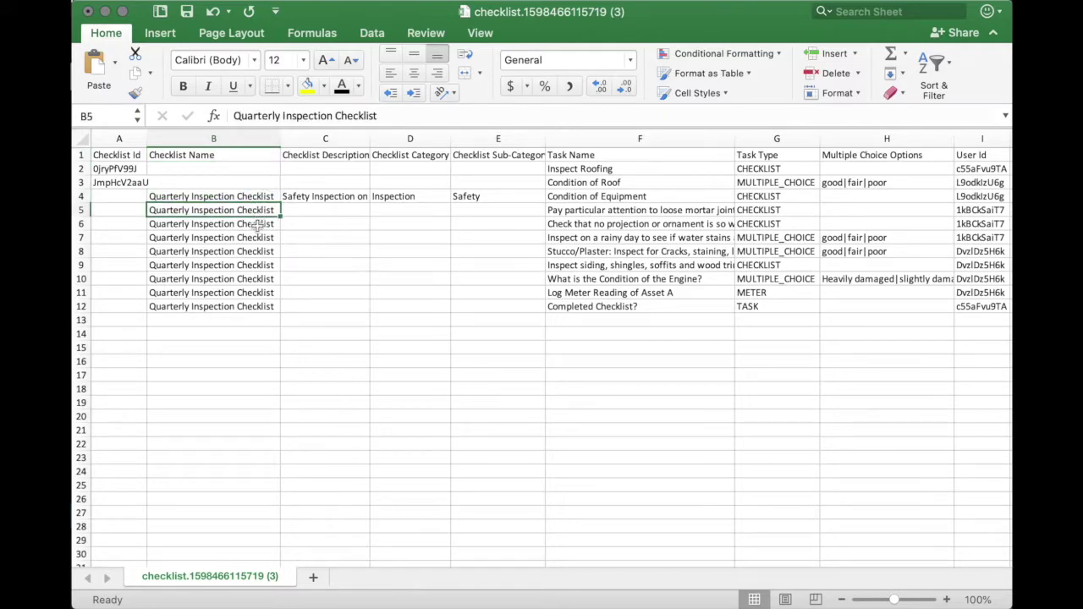
click(257, 226)
click(258, 239)
click(257, 253)
click(257, 267)
click(256, 281)
Step: Change B11 to 'Quarterly Inspection Checklist.' with a trailing period, then check ids in A2 and A3
click(256, 295)
click(408, 116)
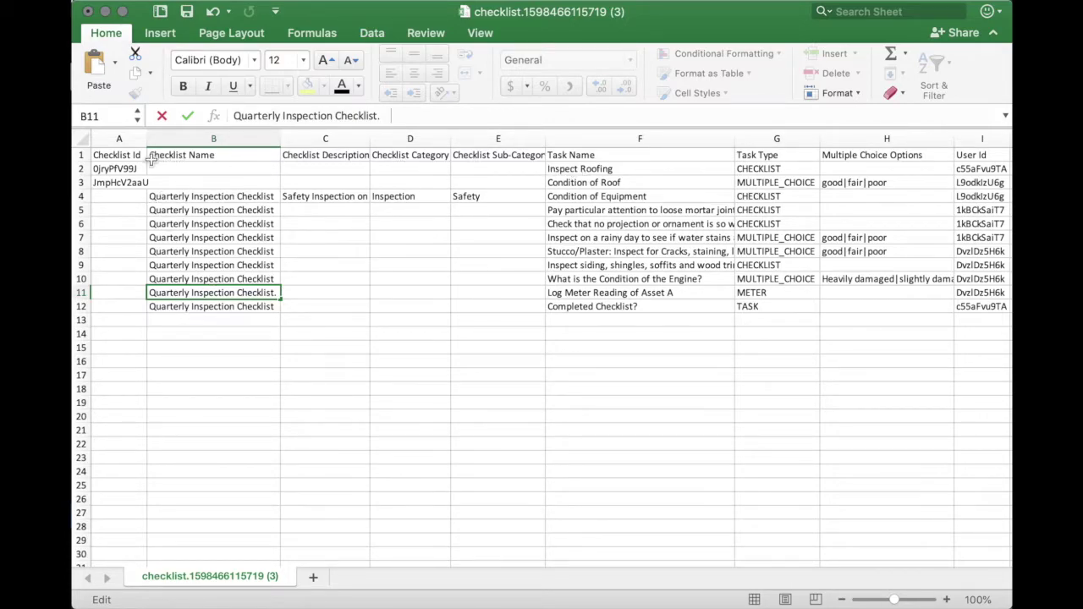
click(192, 171)
click(191, 179)
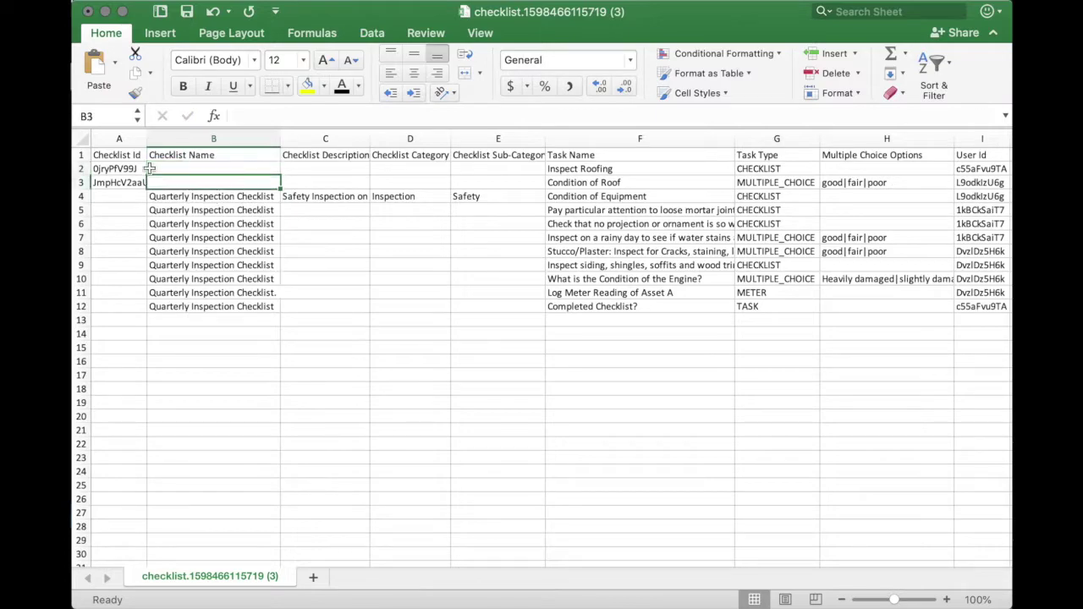
click(133, 170)
click(128, 181)
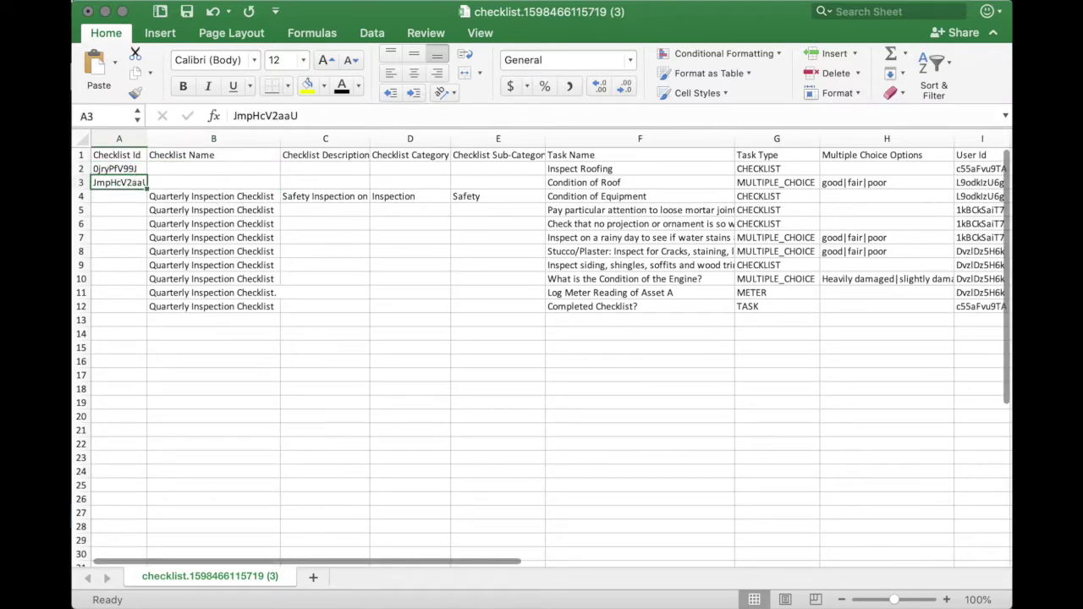
Step: Widen Checklist Description column C to about 28.5 so C4's quarterly safety description shows
click(335, 138)
click(334, 155)
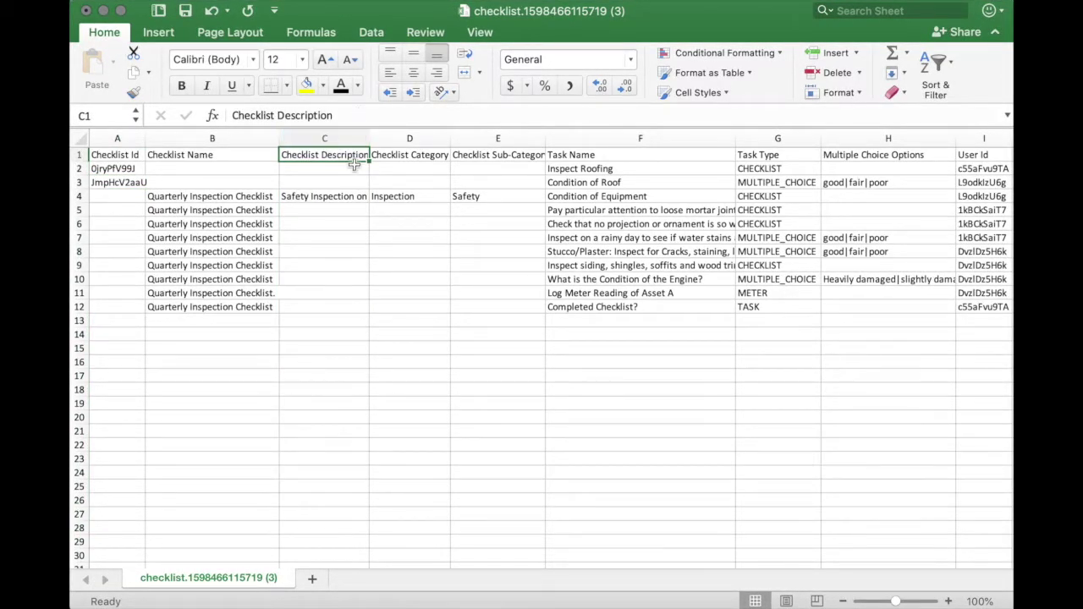
click(344, 200)
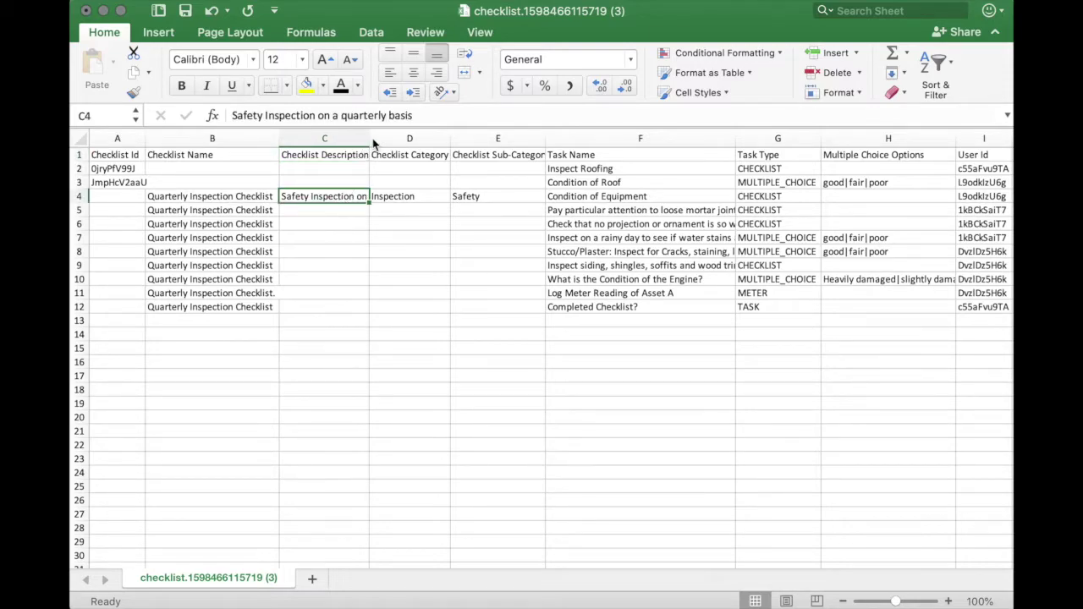
drag(369, 140, 430, 140)
click(344, 180)
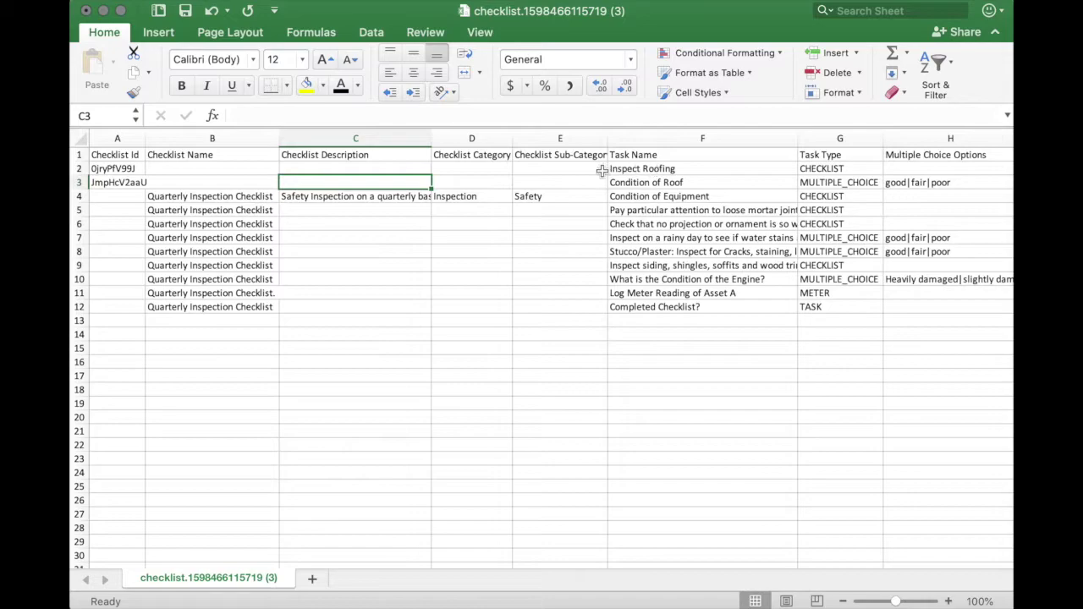
click(129, 169)
click(128, 180)
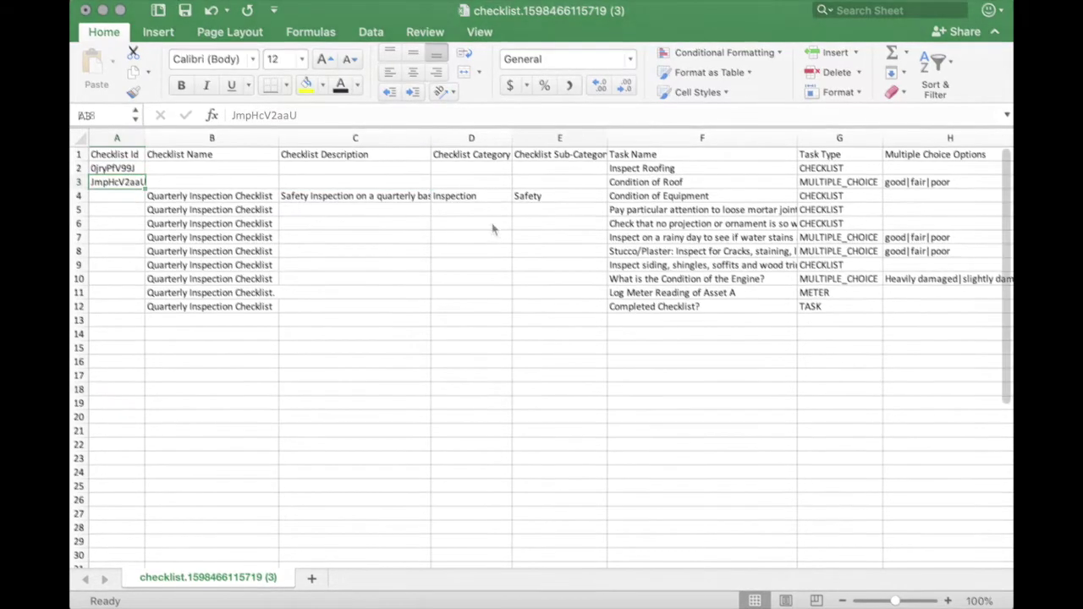
click(559, 389)
click(484, 137)
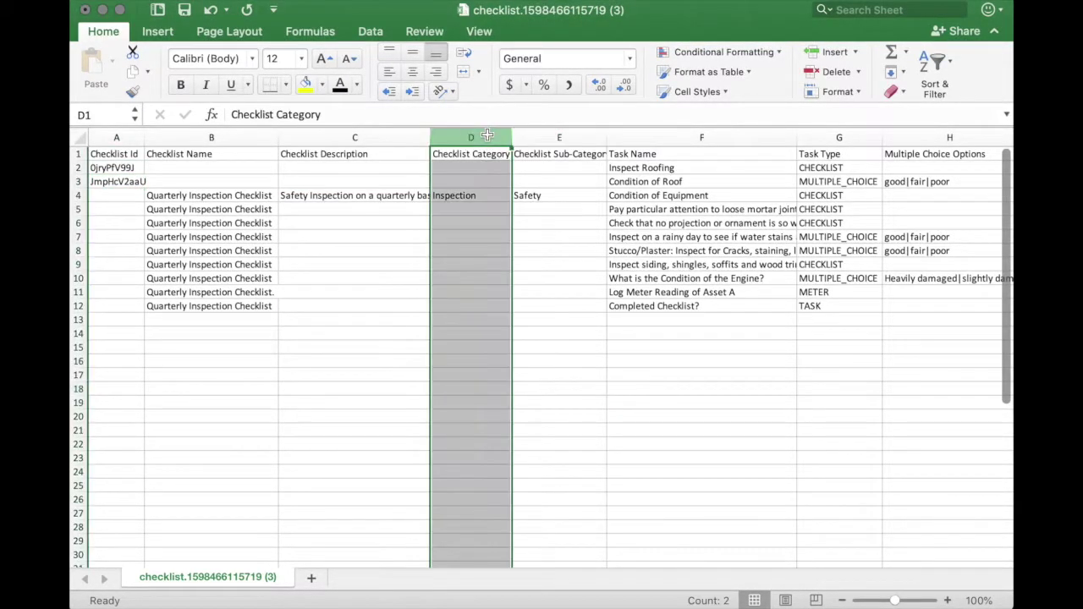
click(482, 154)
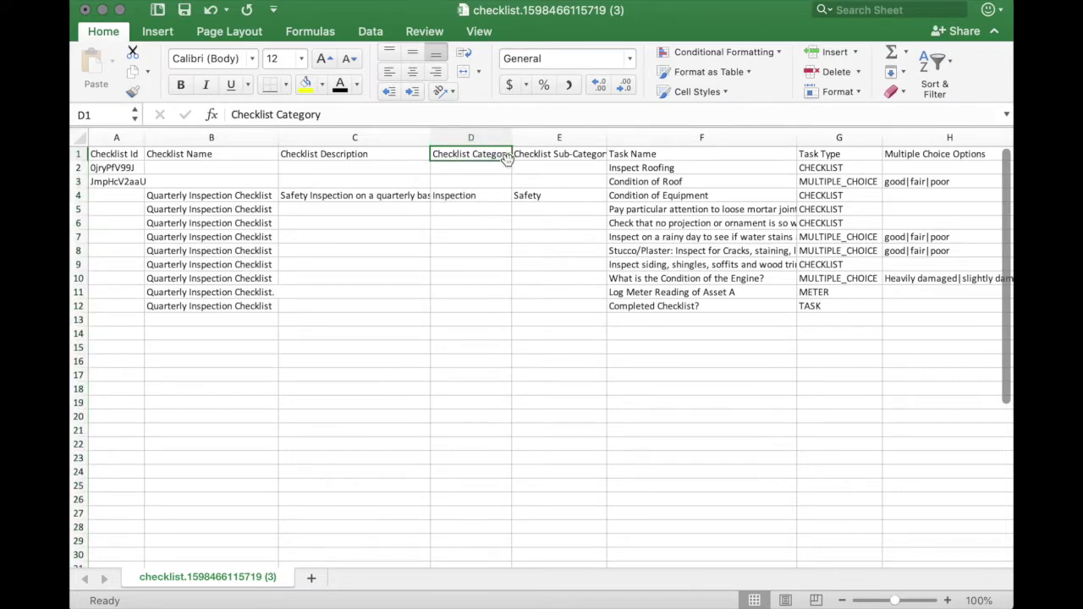
click(490, 197)
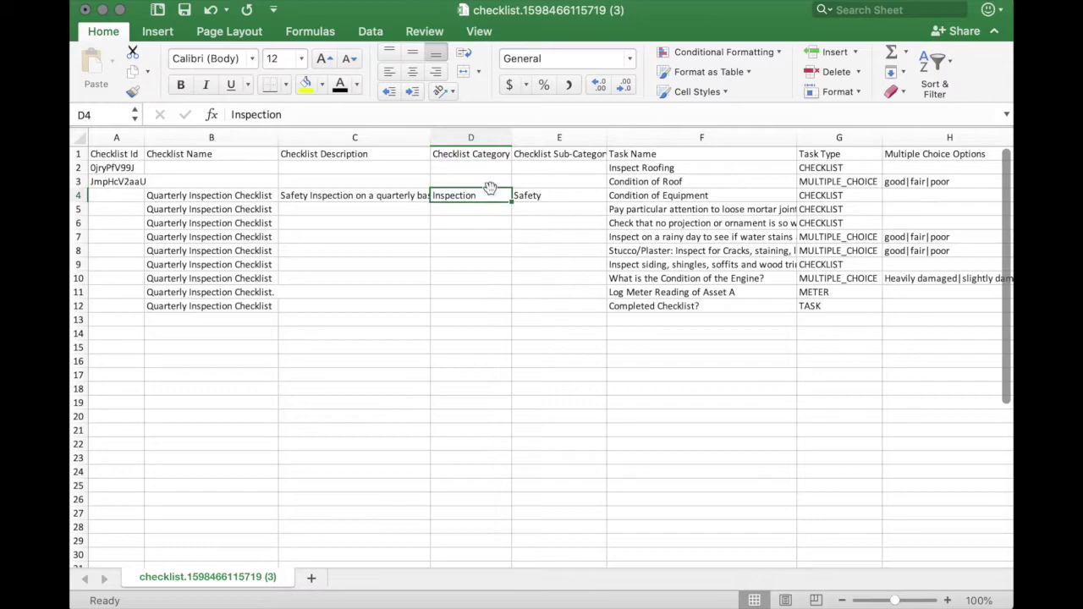
click(491, 170)
click(491, 181)
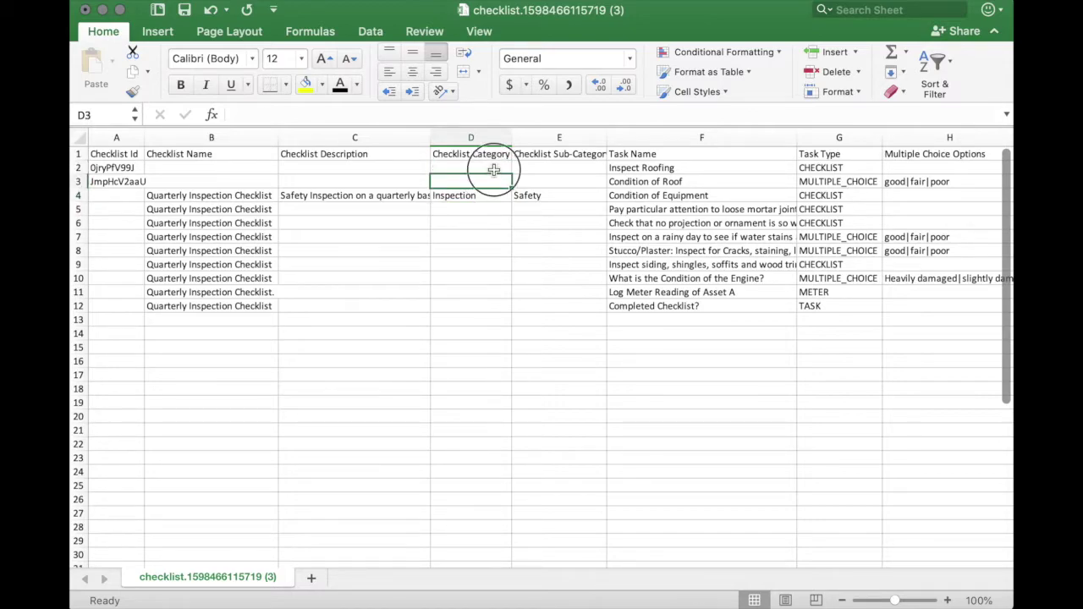
click(136, 168)
click(133, 181)
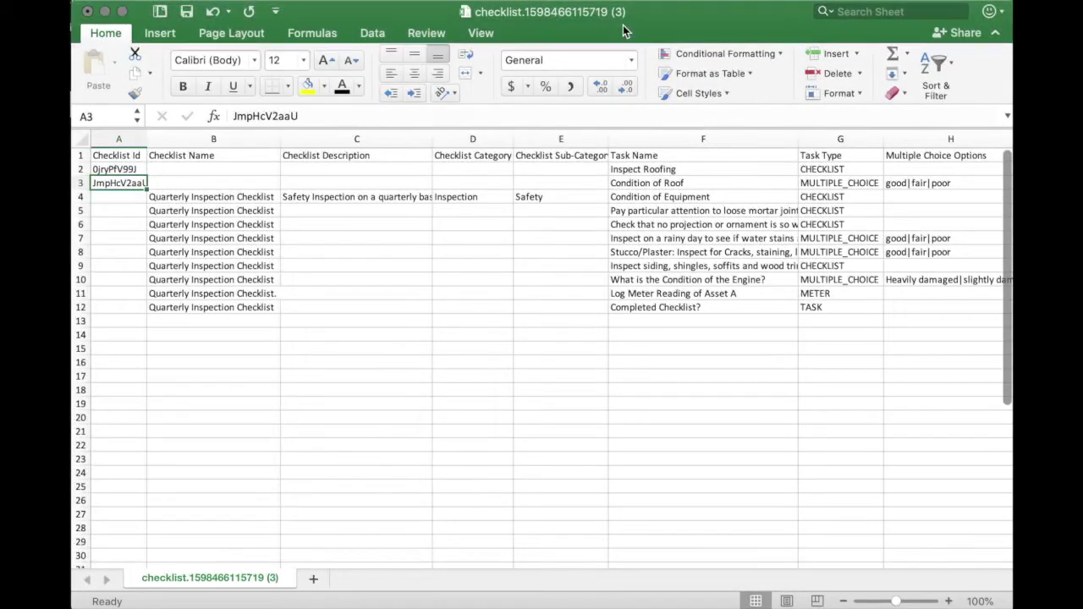
click(561, 139)
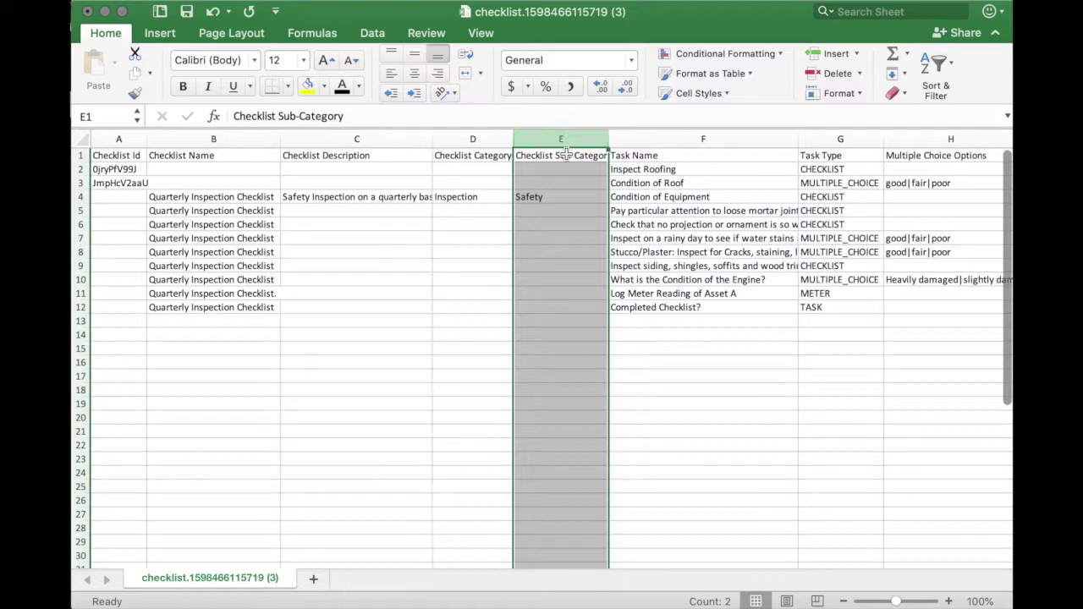
click(565, 156)
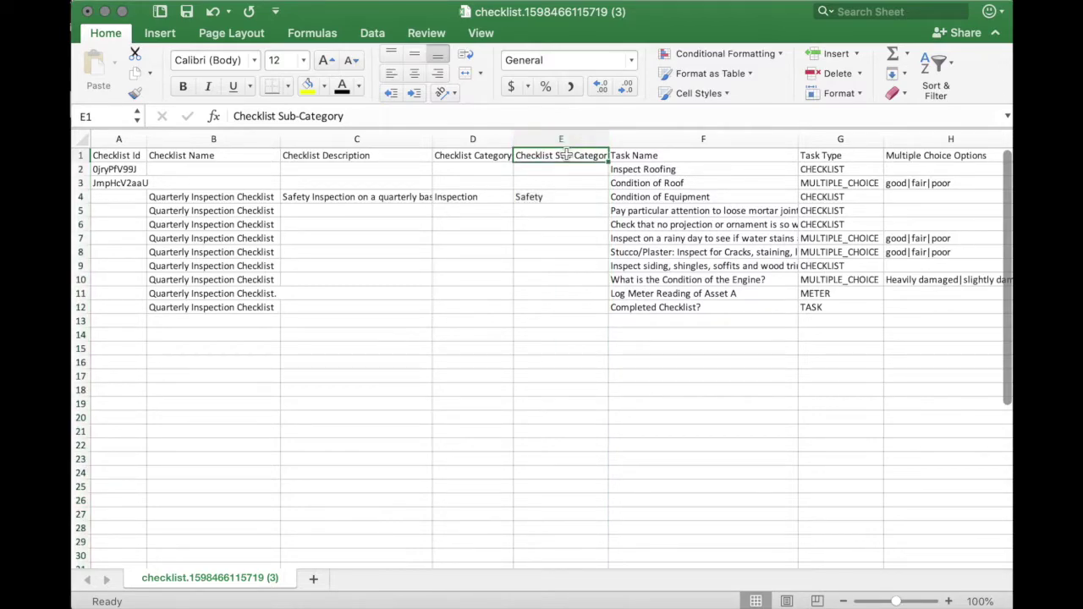
drag(564, 169, 567, 183)
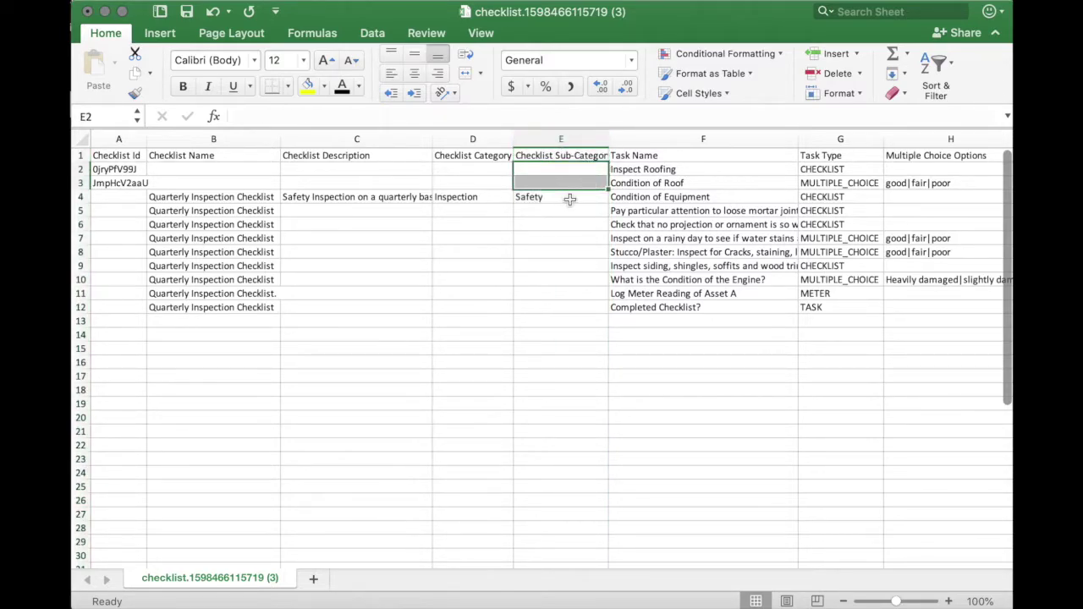
click(571, 199)
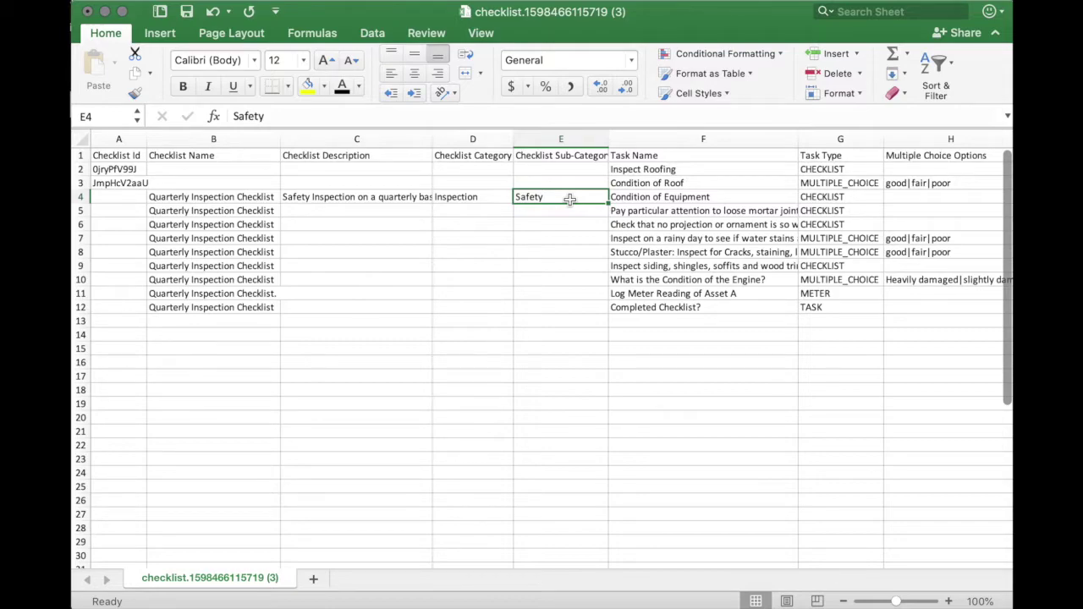
drag(570, 186, 568, 174)
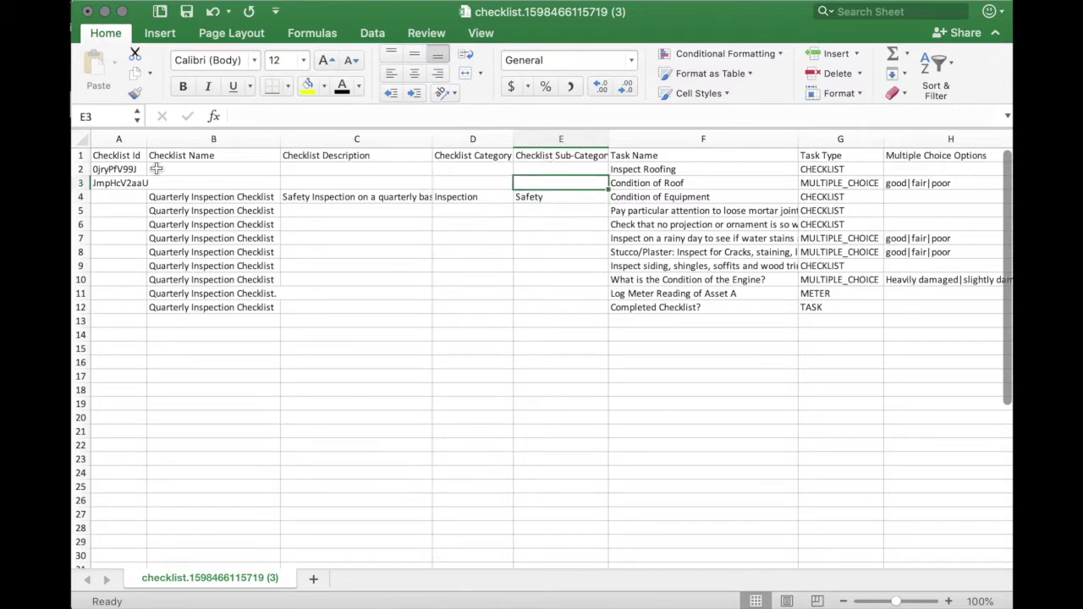
click(118, 169)
click(119, 182)
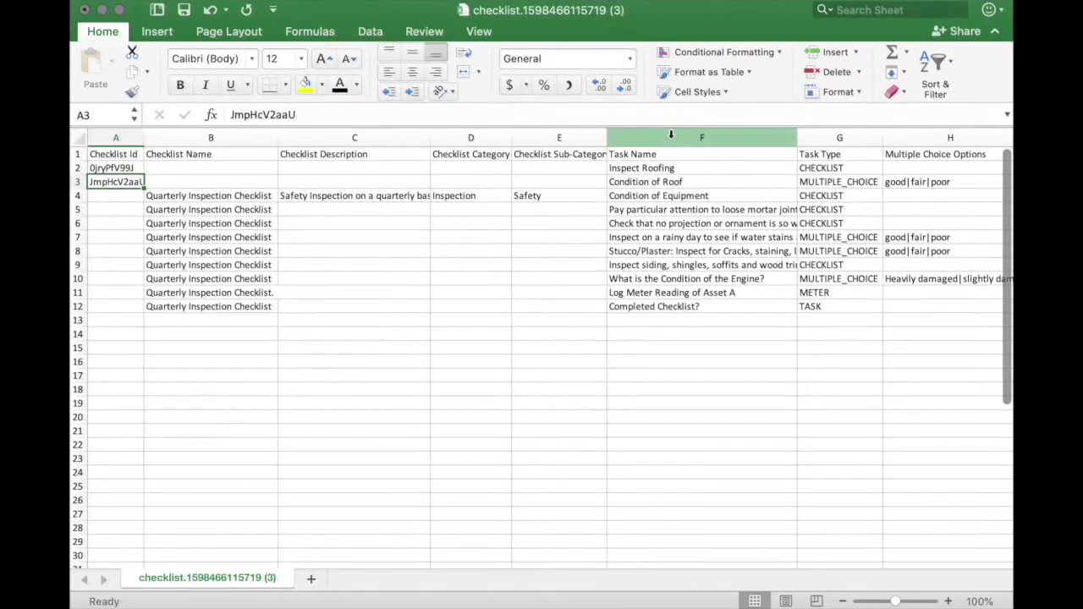
click(673, 138)
click(676, 155)
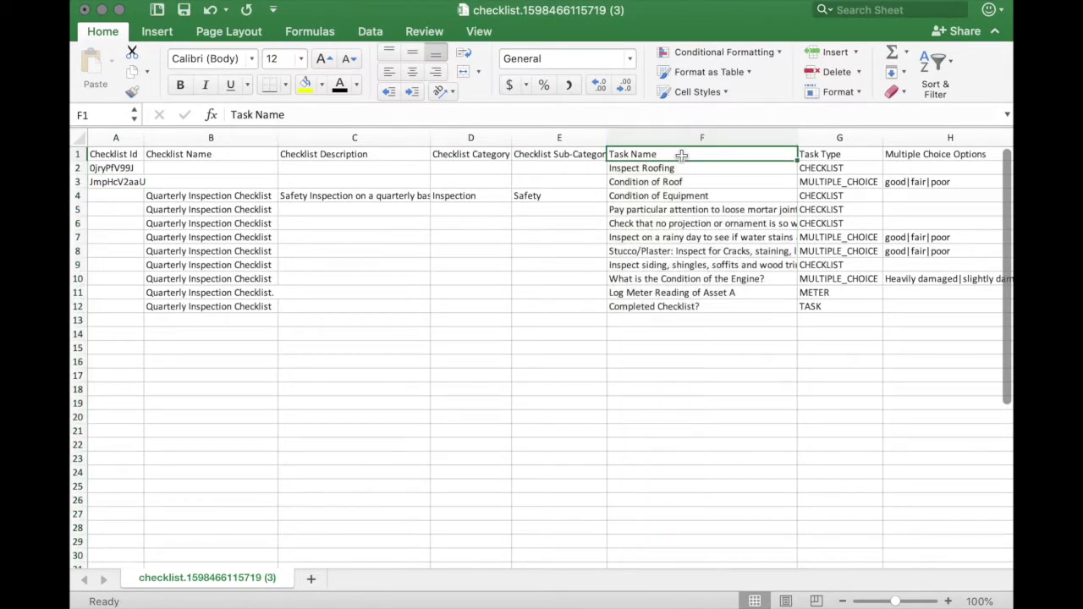
click(735, 170)
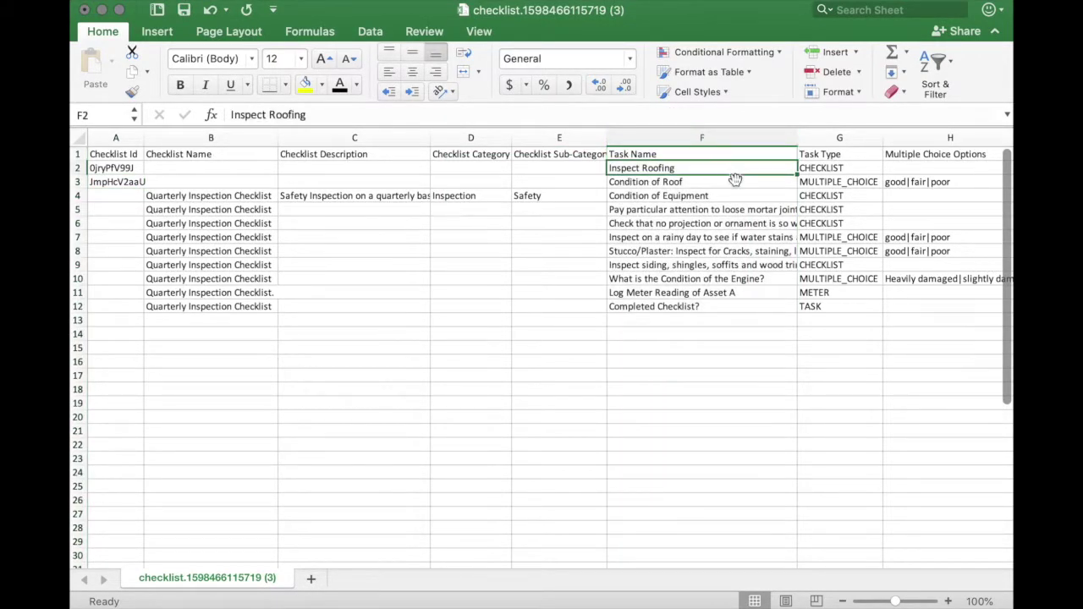
click(735, 182)
click(735, 198)
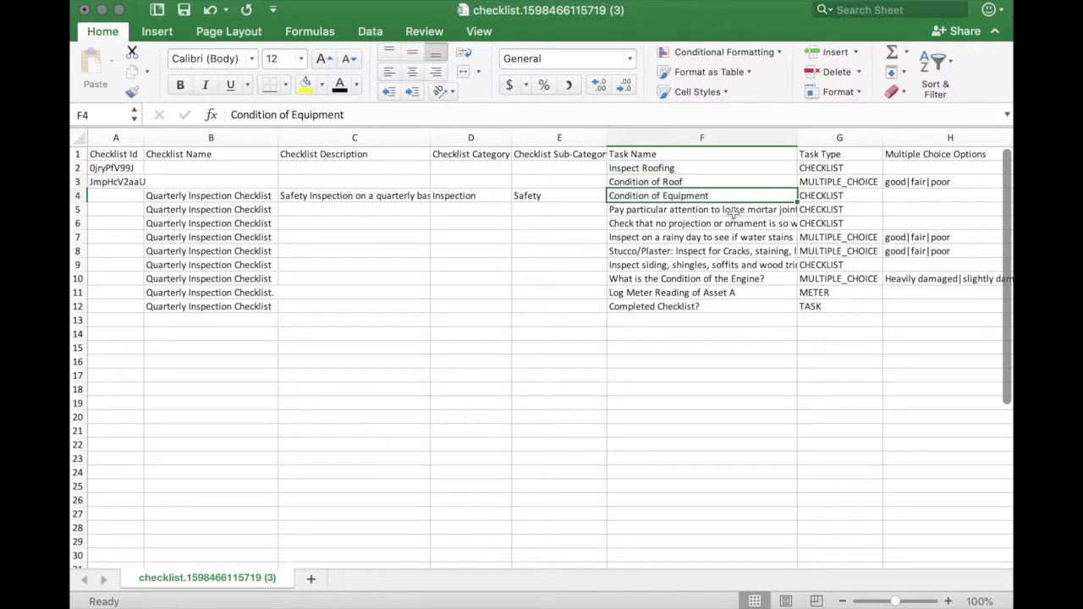
click(729, 210)
click(731, 224)
click(733, 238)
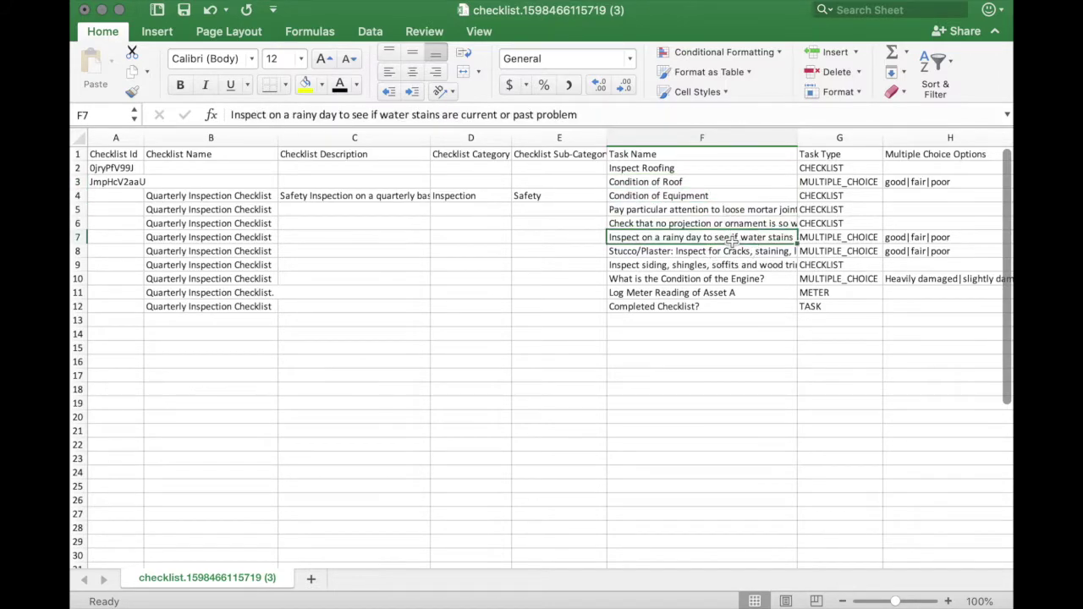
click(728, 252)
click(729, 266)
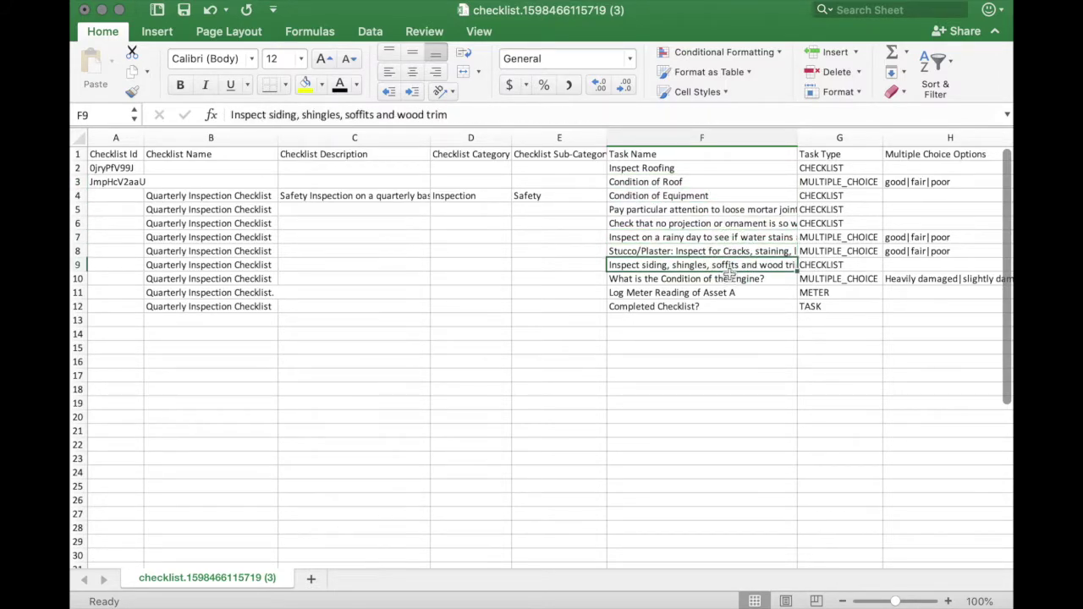
click(729, 279)
click(725, 292)
click(725, 306)
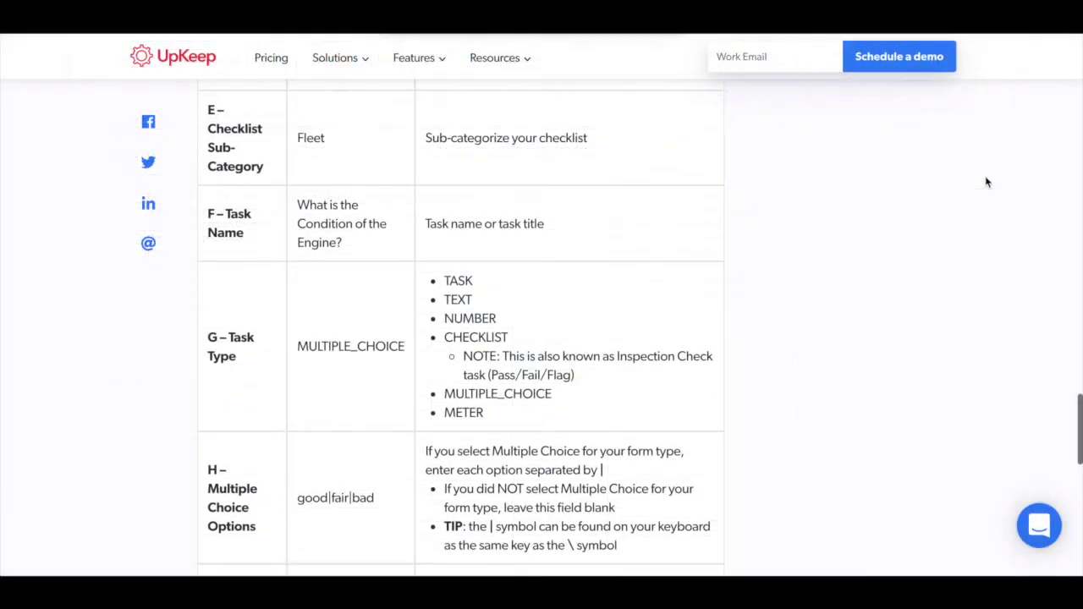
scroll(987, 181, down, 1)
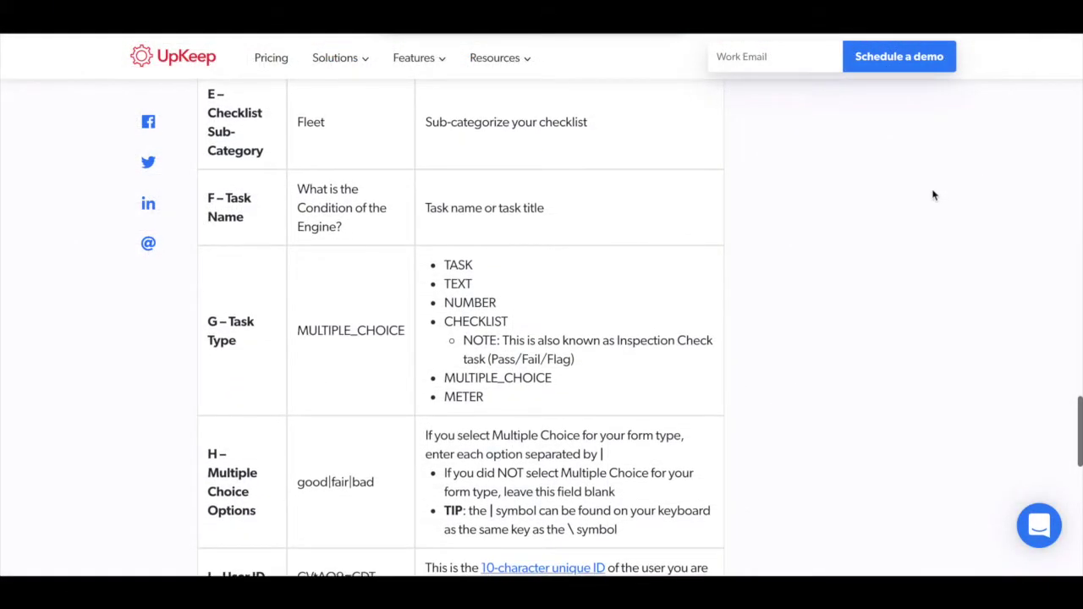
click(237, 342)
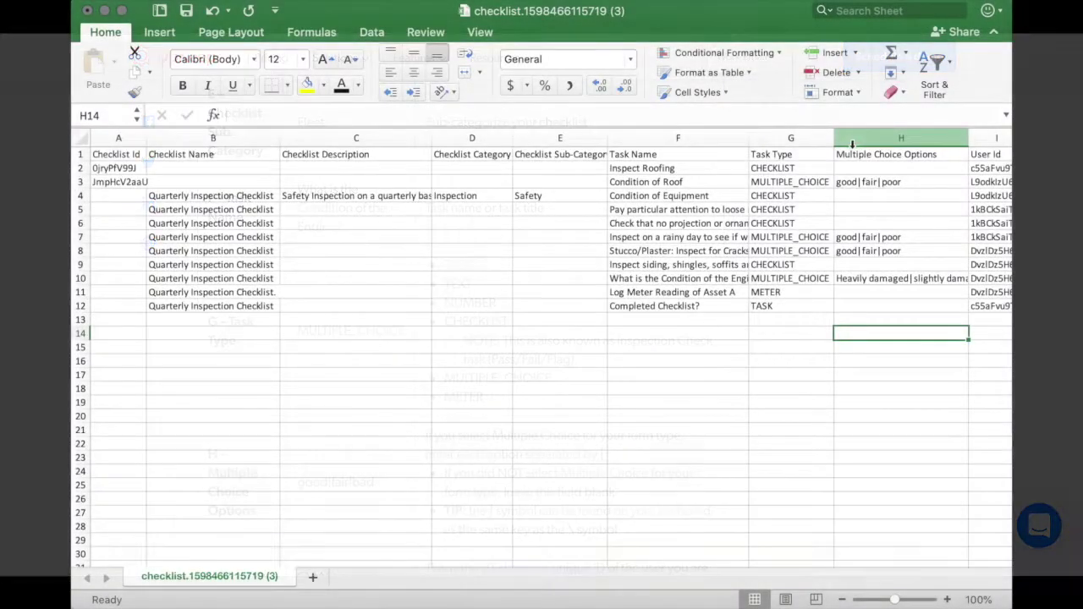
scroll(852, 144, right, 5)
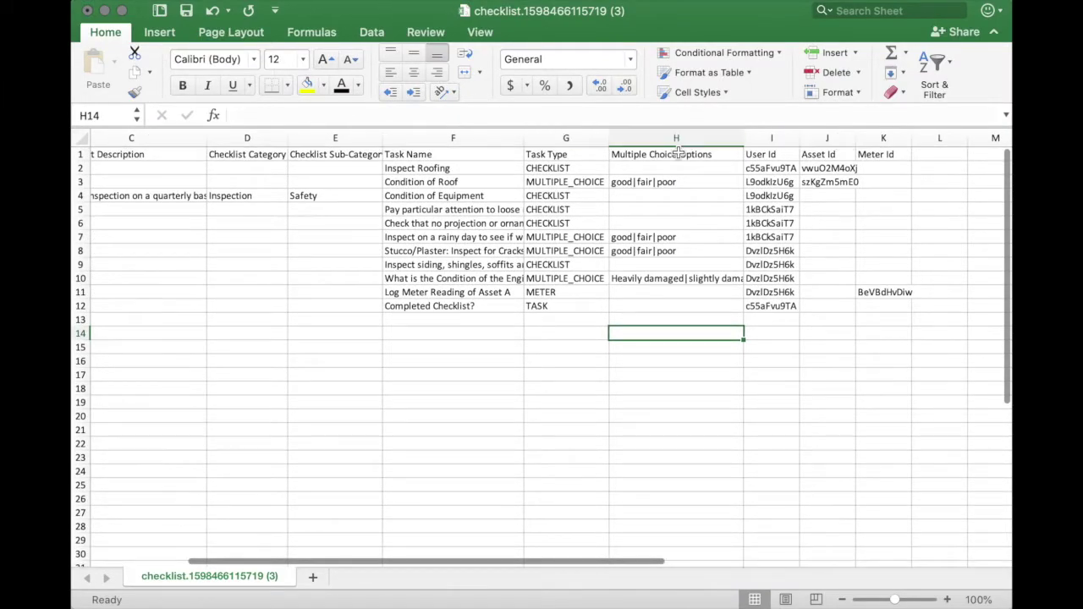
Step: Review the task types and Multiple Choice Options cells in columns G and H
click(682, 154)
click(680, 140)
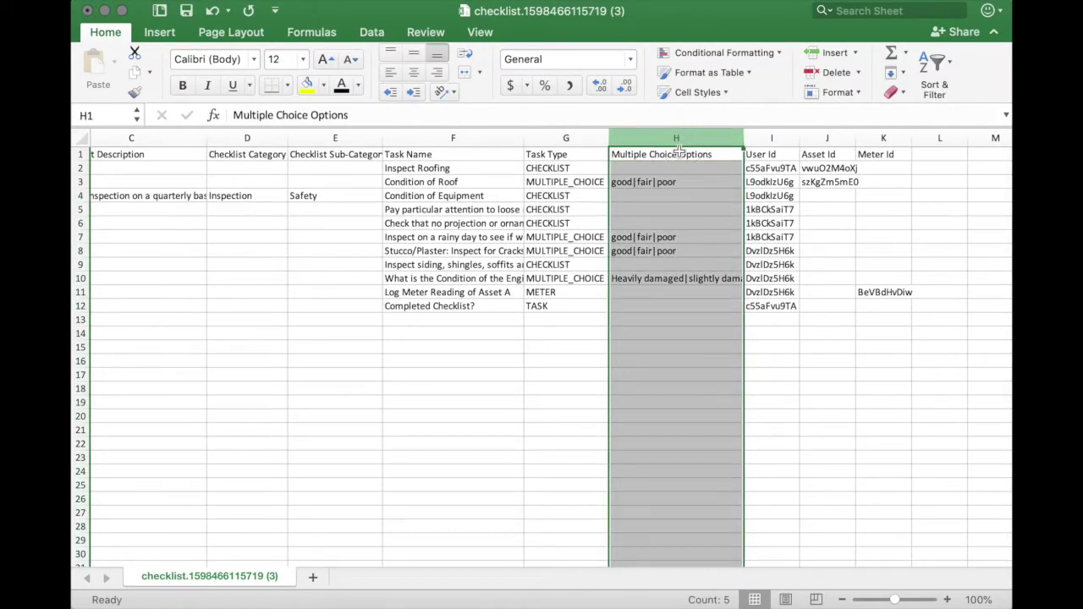
click(583, 184)
shift+click(650, 172)
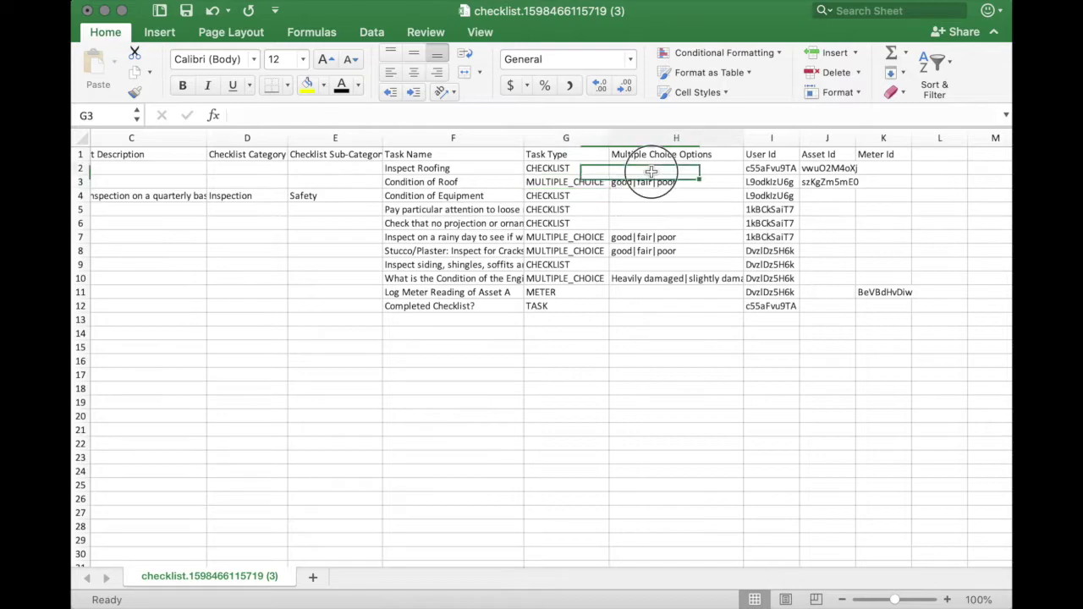
click(650, 172)
click(586, 169)
click(618, 168)
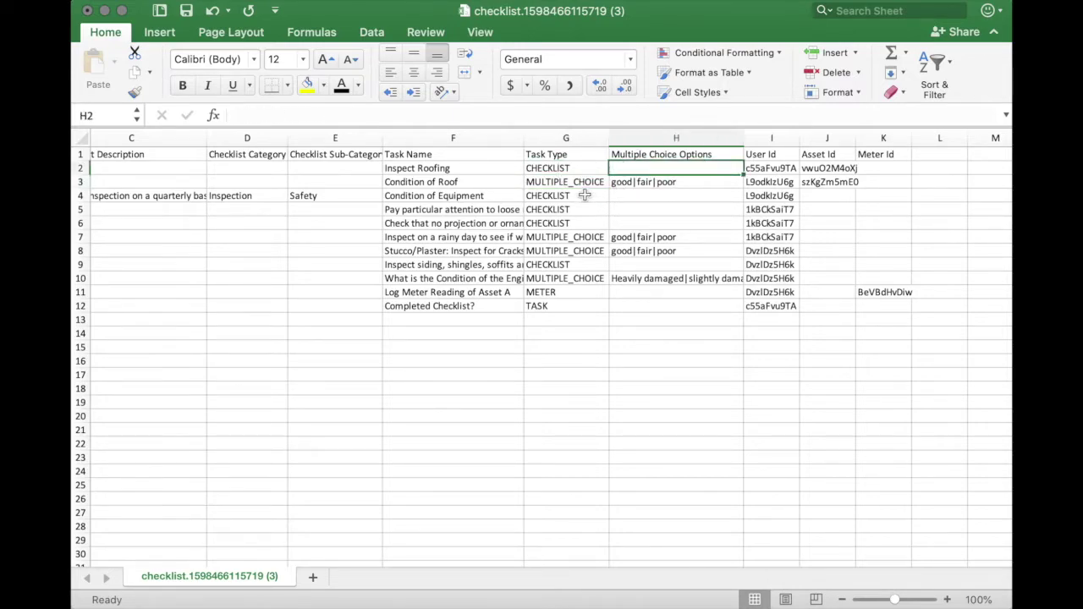
click(620, 196)
Step: Edit the Condition of Roof options in H3 to read good|fair|poor| \\\
click(592, 184)
click(631, 183)
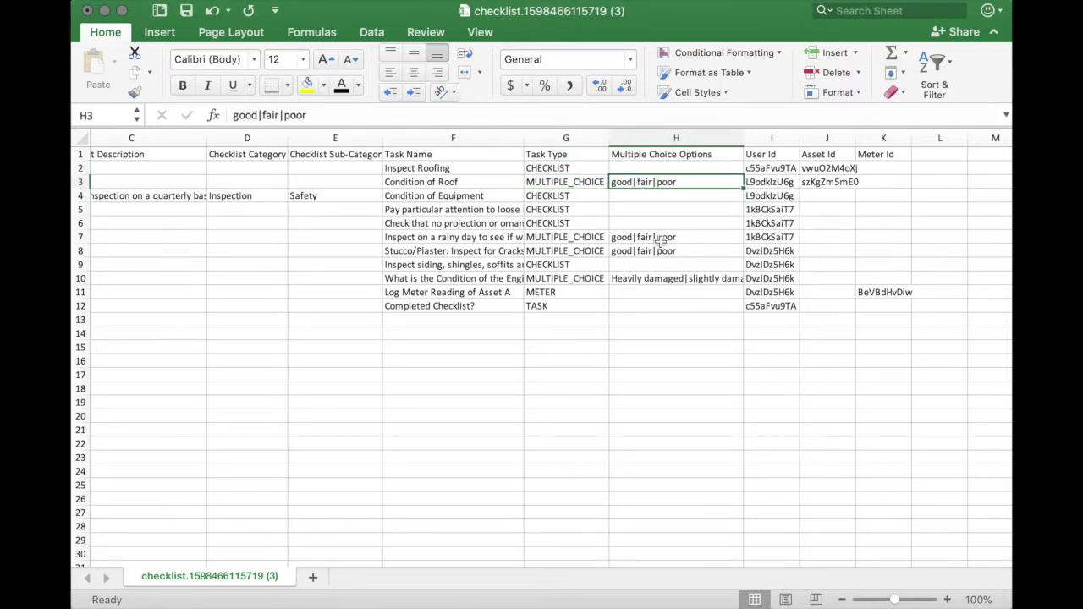
click(541, 114)
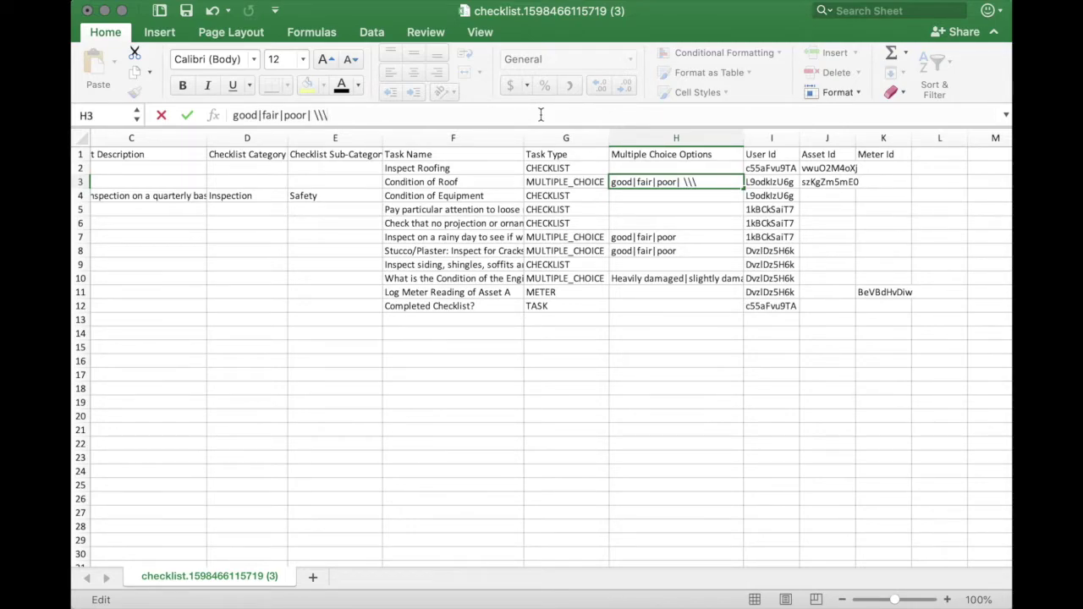
click(775, 136)
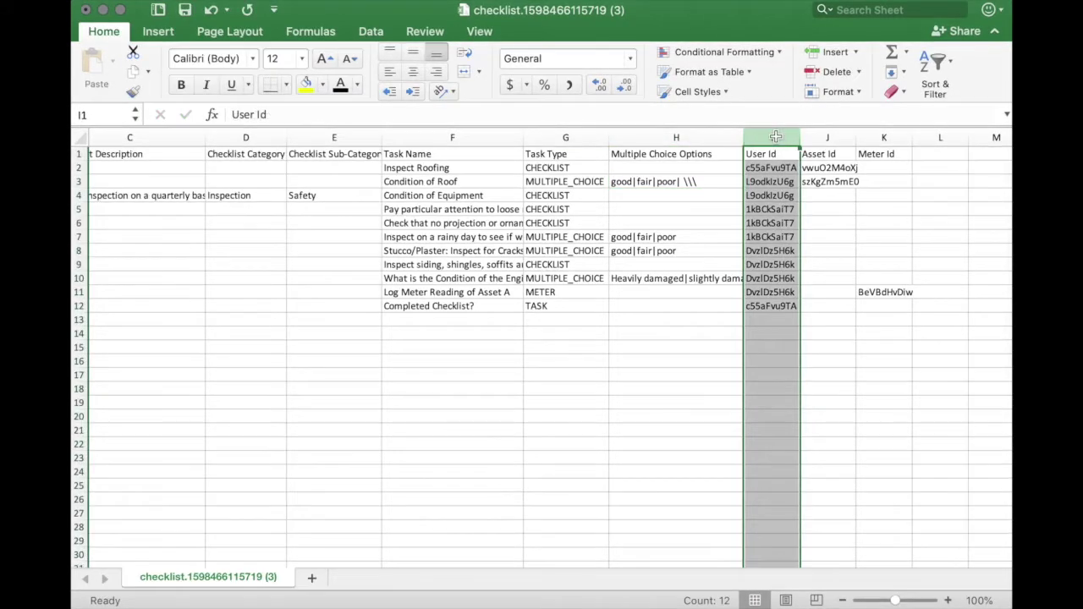
click(835, 137)
click(788, 169)
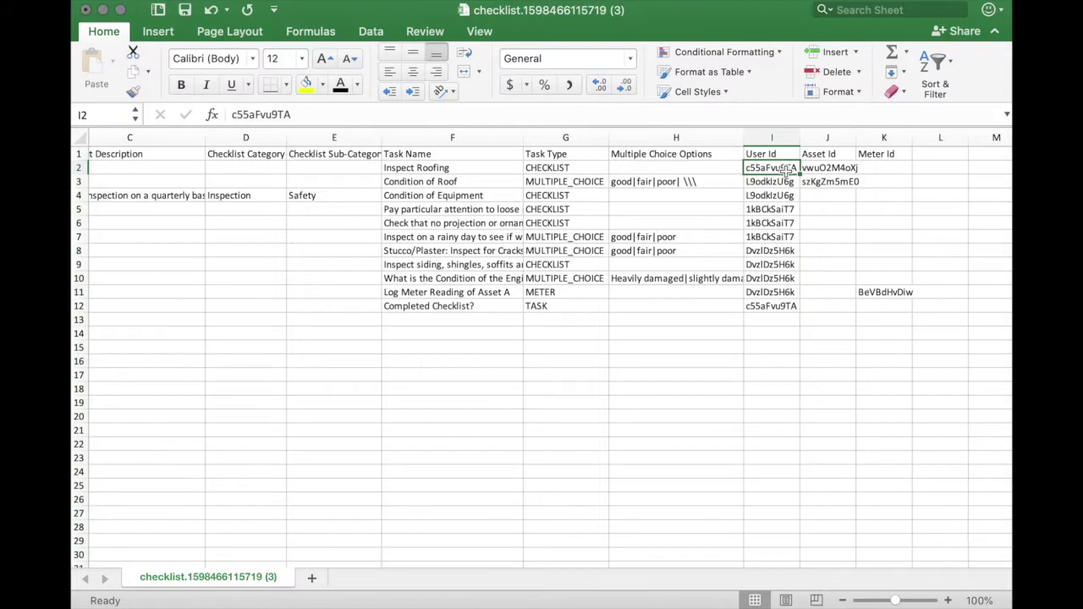
click(790, 184)
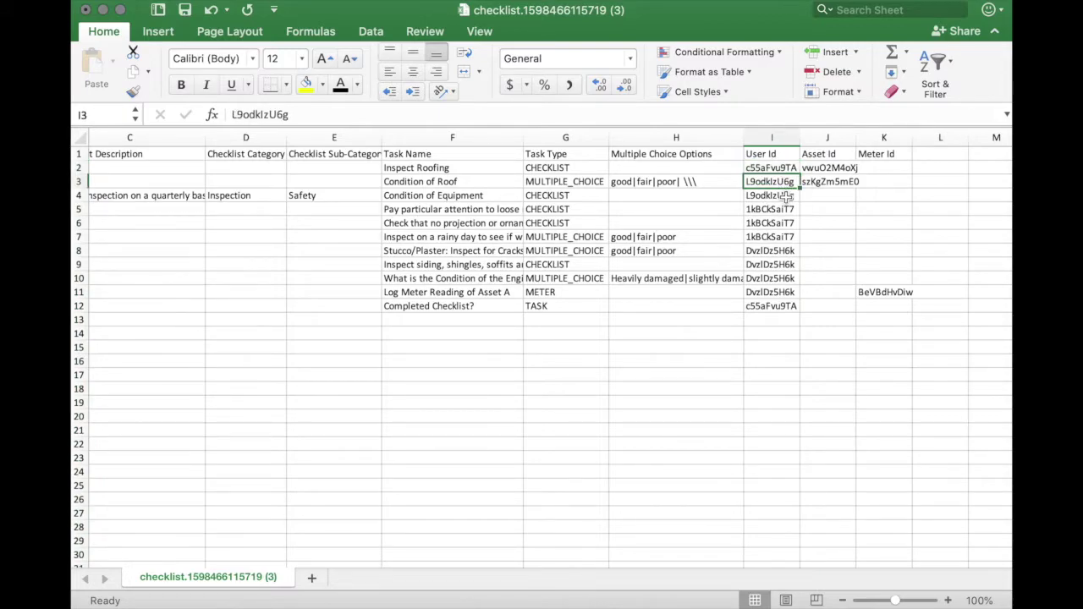
click(787, 195)
click(786, 209)
click(787, 222)
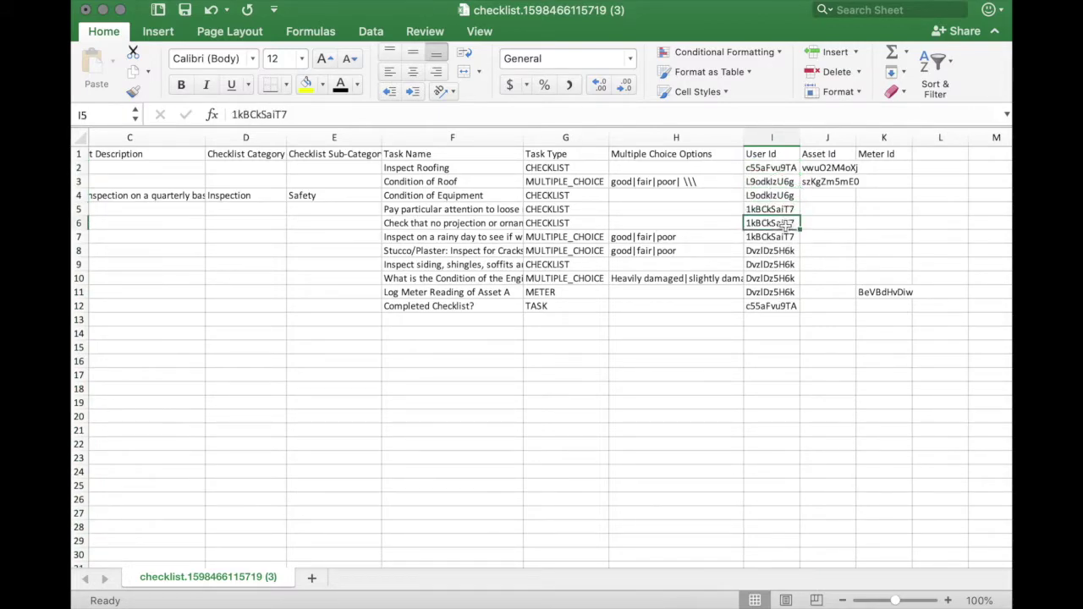
click(786, 250)
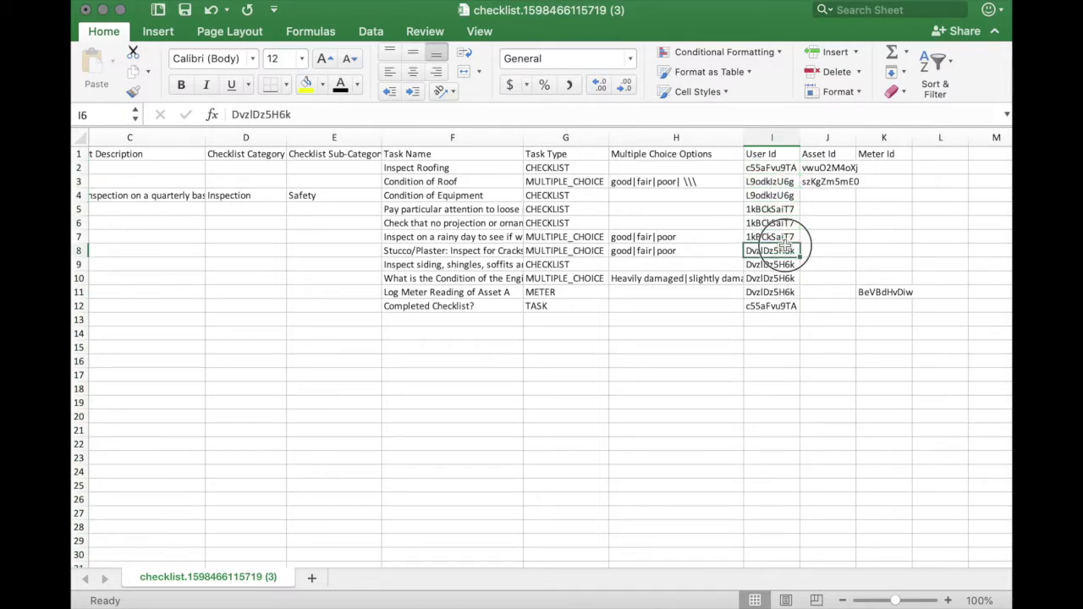
scroll(786, 280, down, 1)
click(786, 306)
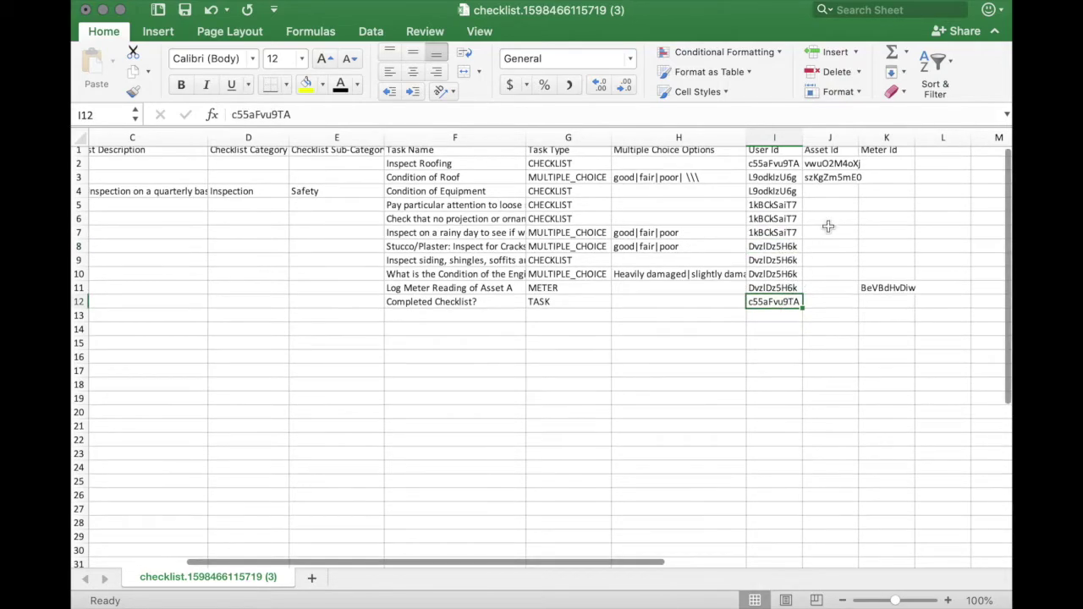
click(837, 167)
click(835, 176)
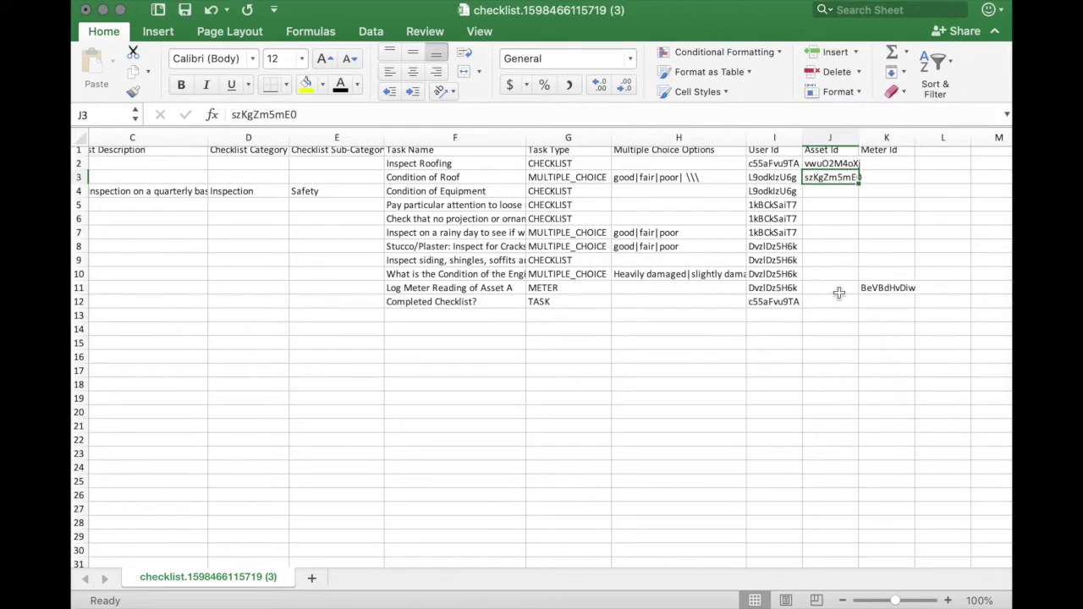
scroll(838, 293, down, 3)
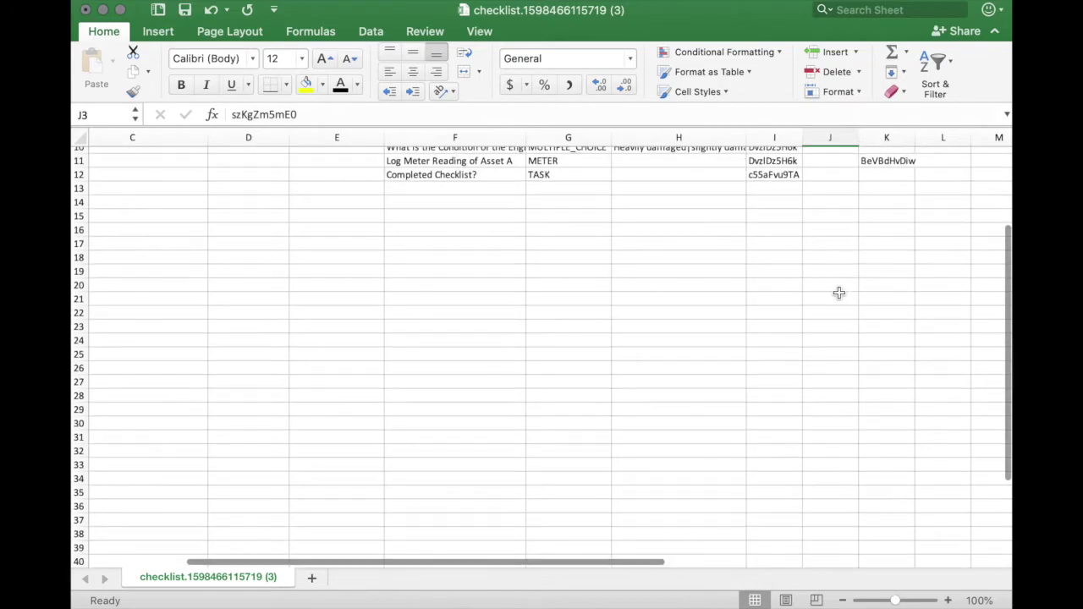
scroll(838, 292, up, 3)
click(882, 138)
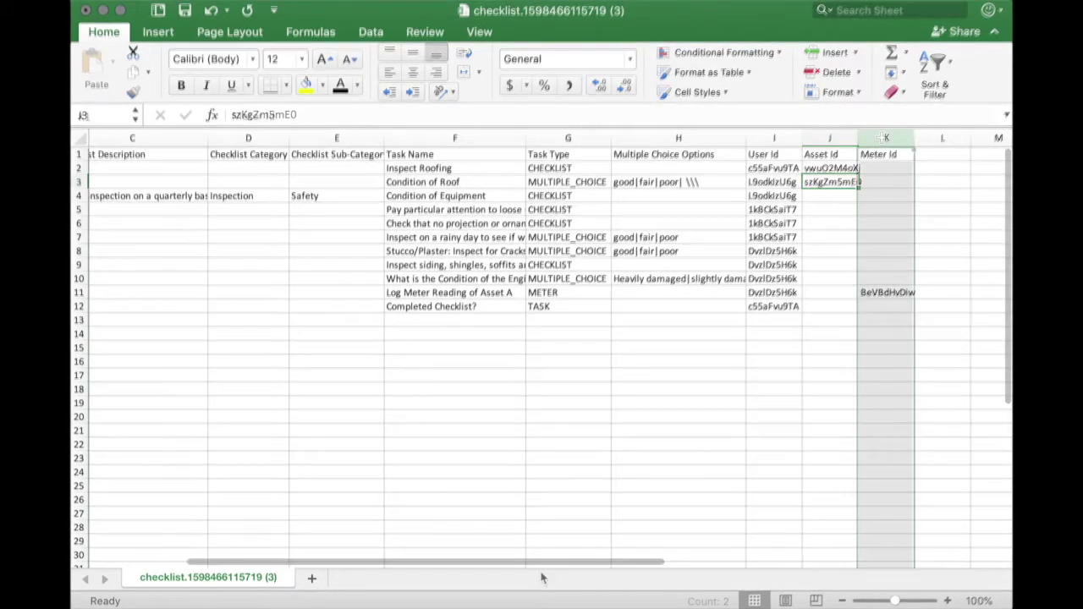
click(592, 294)
click(902, 293)
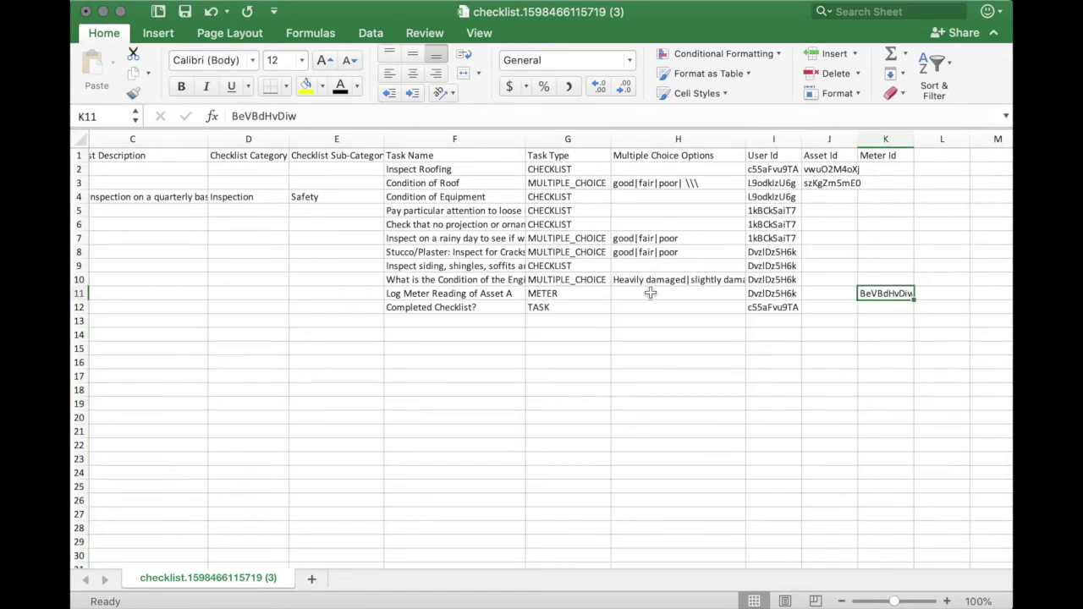
click(583, 294)
click(582, 267)
click(630, 265)
click(580, 294)
click(880, 294)
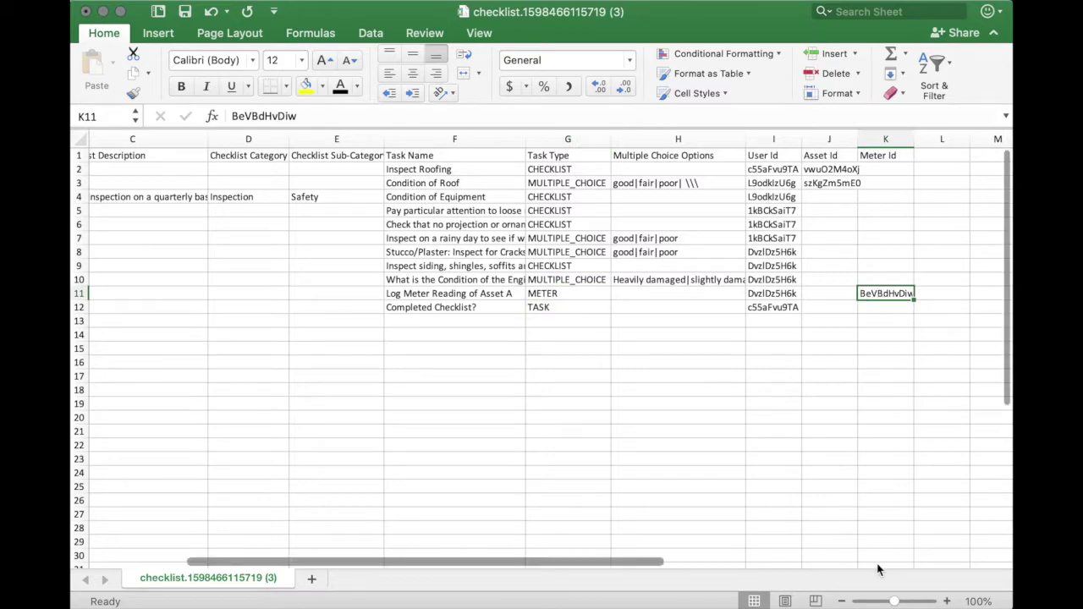
click(571, 308)
click(639, 310)
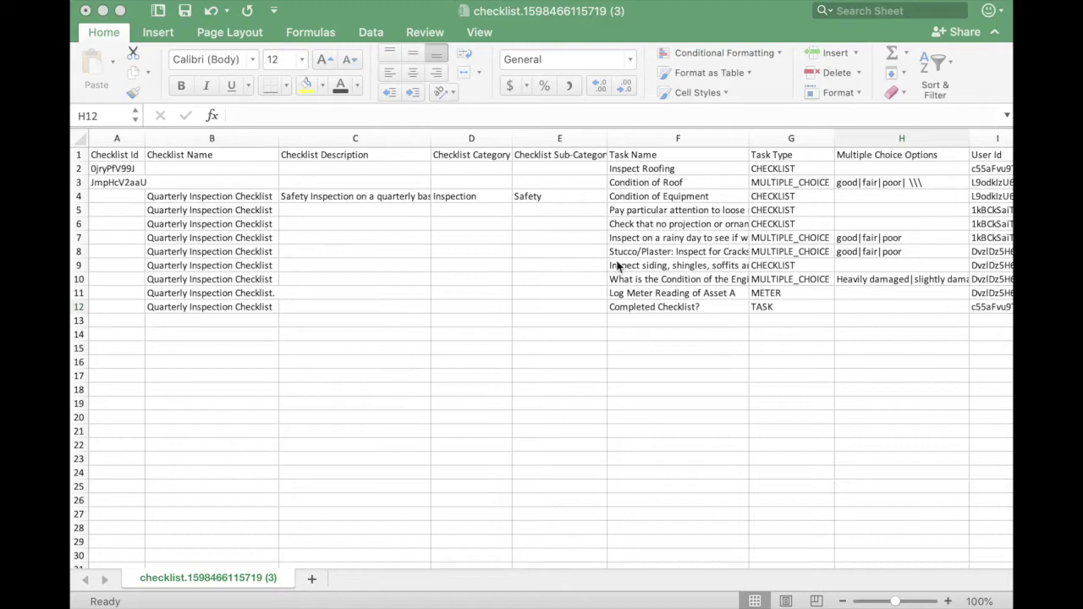
scroll(577, 345, right, 6)
scroll(578, 345, left, 6)
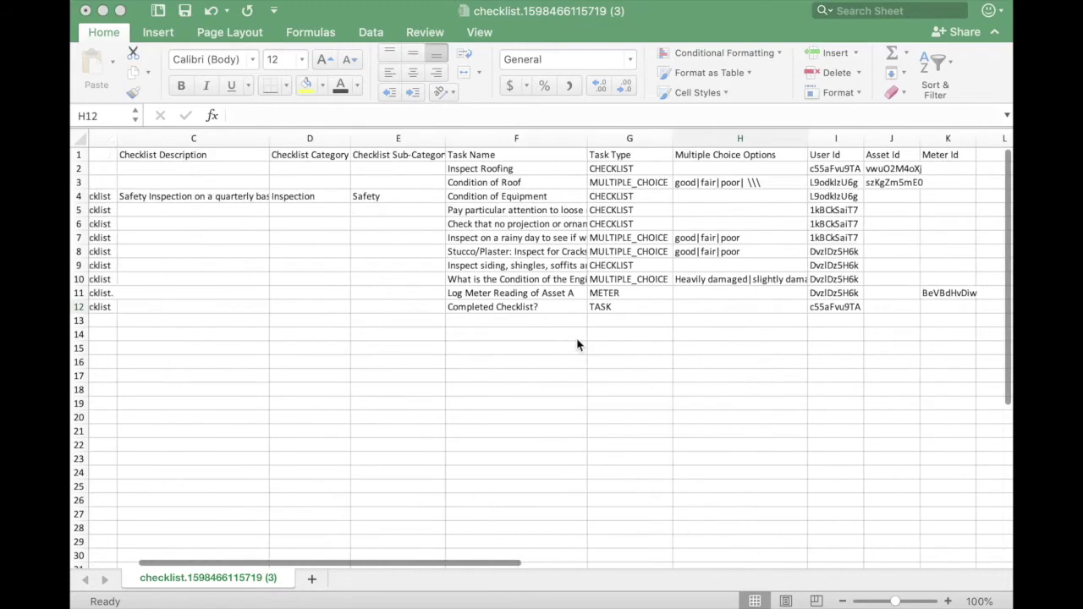
click(85, 10)
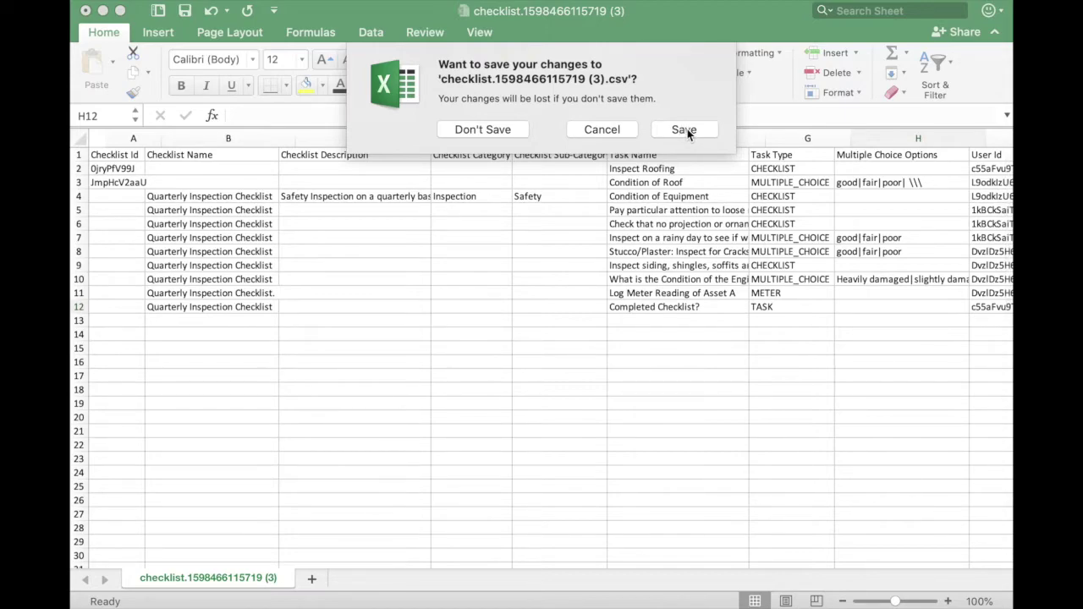
click(633, 133)
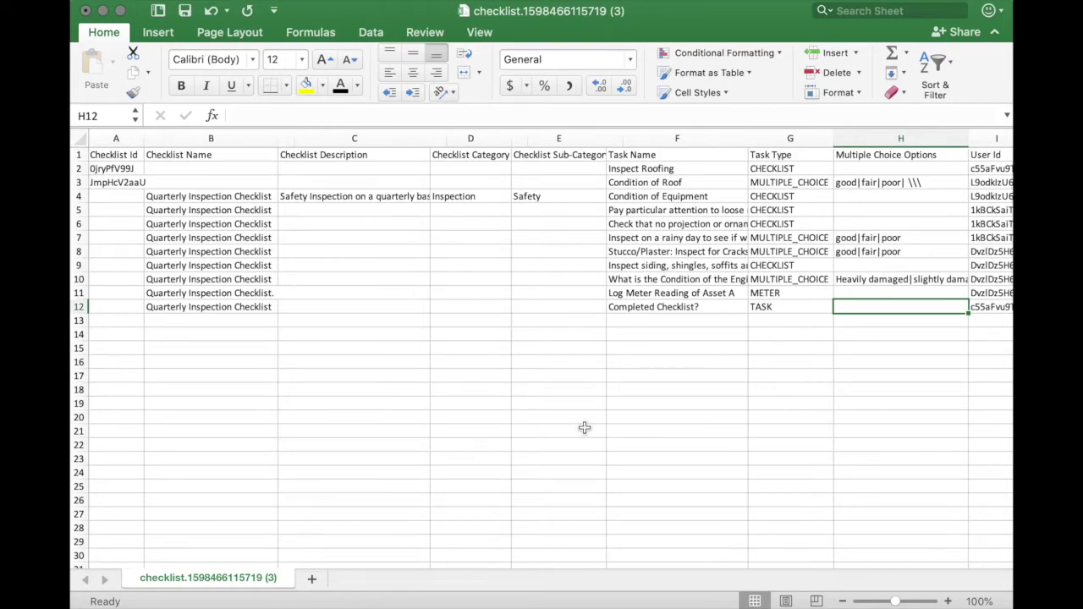
scroll(583, 427, right, 5)
scroll(583, 428, left, 5)
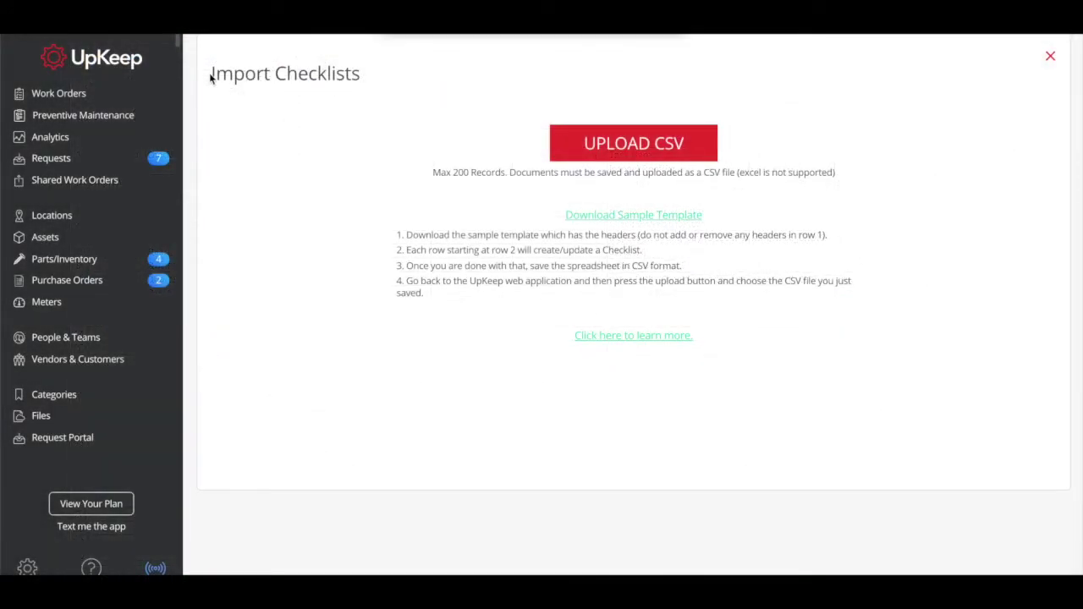
Step: Upload checklist.1598466115719 (3).csv from Downloads to import the checklists
drag(211, 75, 358, 75)
click(368, 80)
click(620, 144)
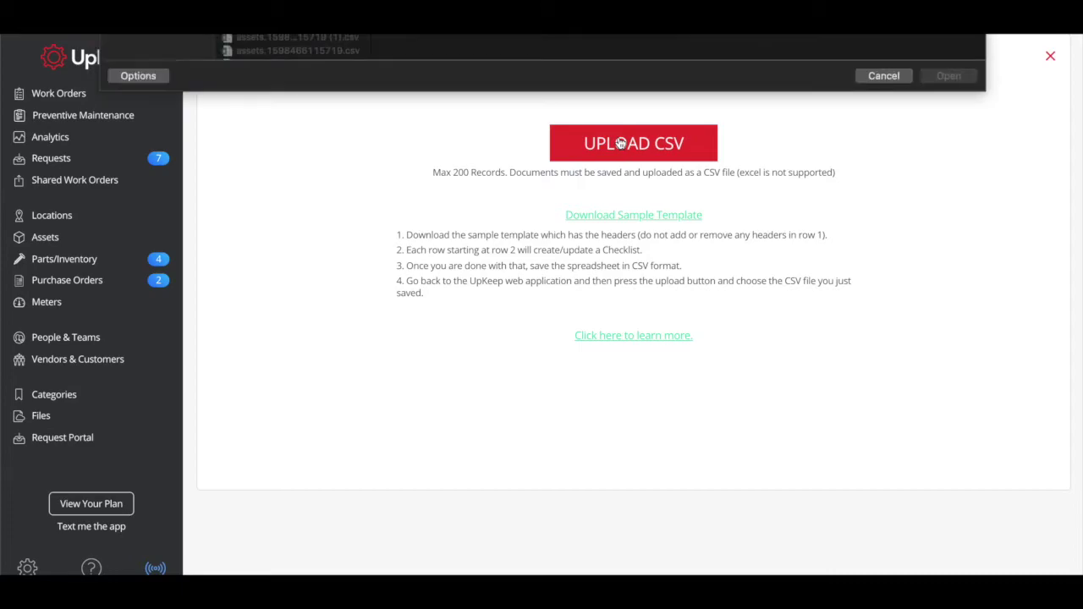
click(322, 65)
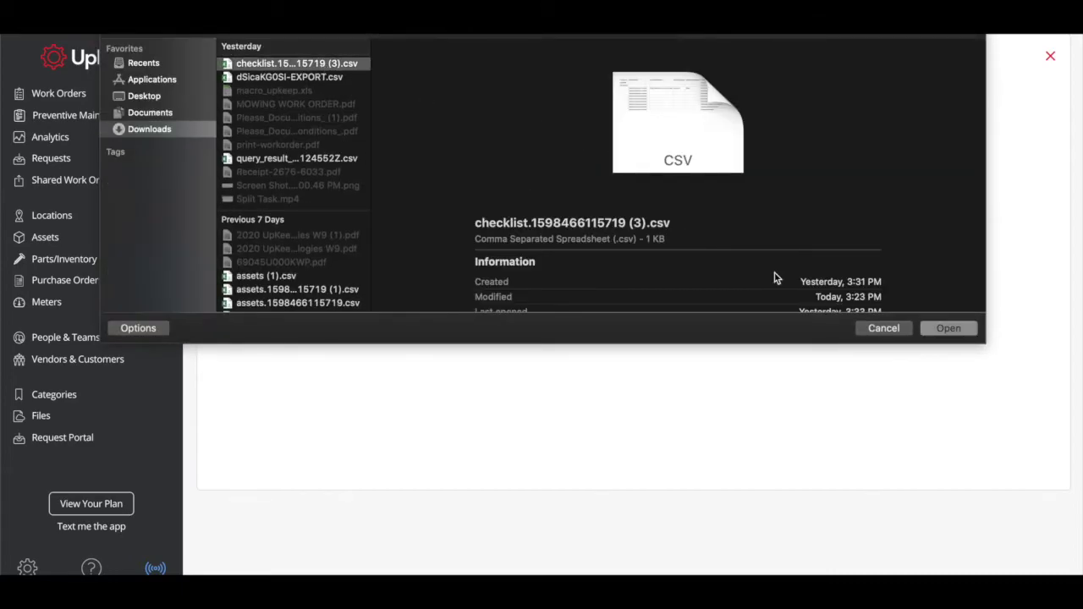
click(945, 329)
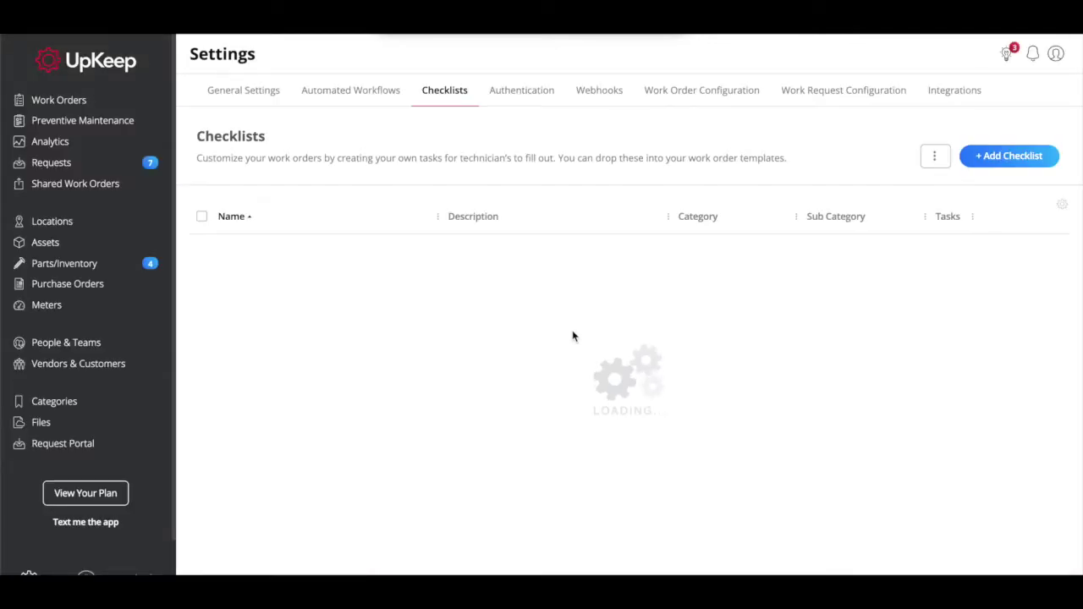
scroll(572, 336, down, 3)
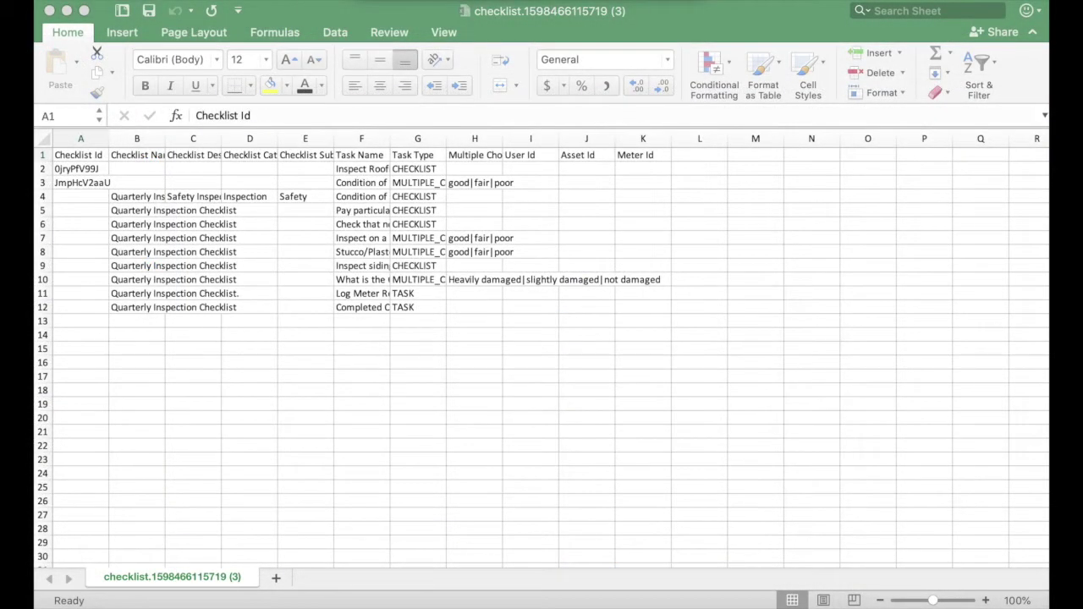
click(741, 16)
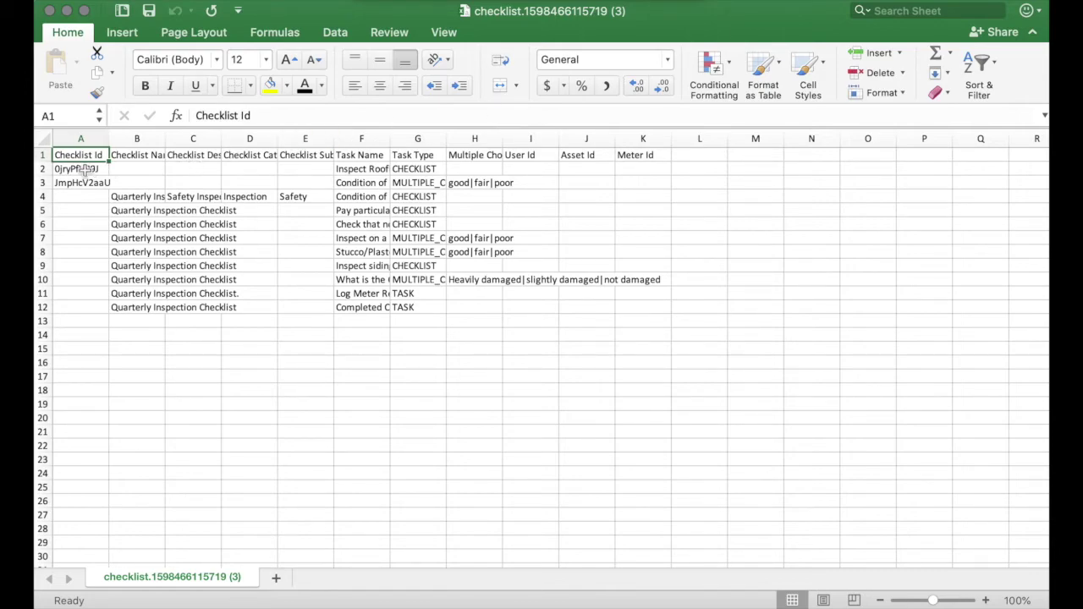
drag(40, 168, 40, 179)
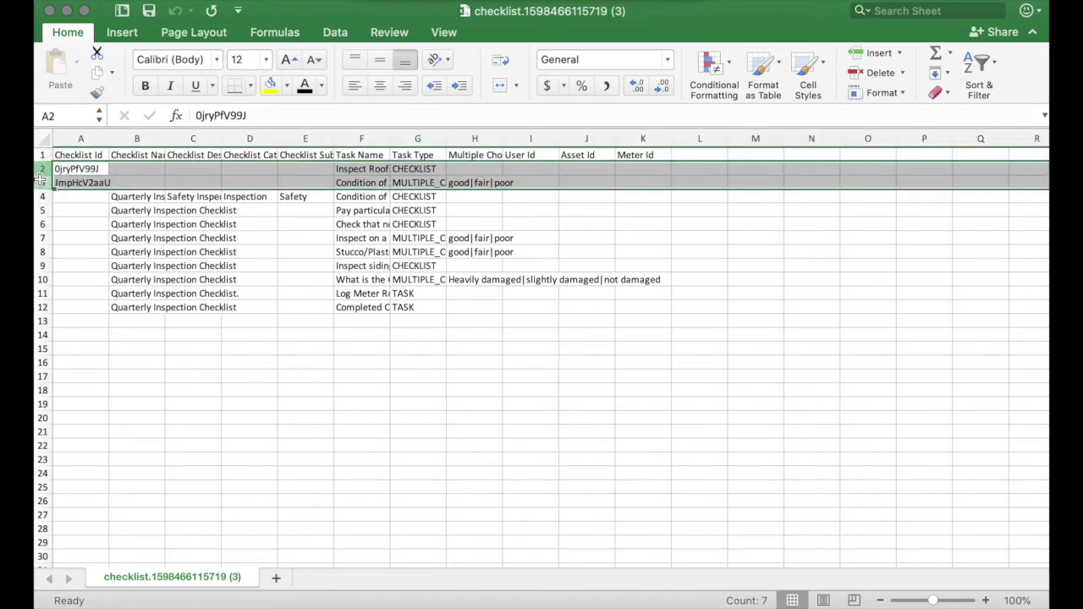
click(82, 139)
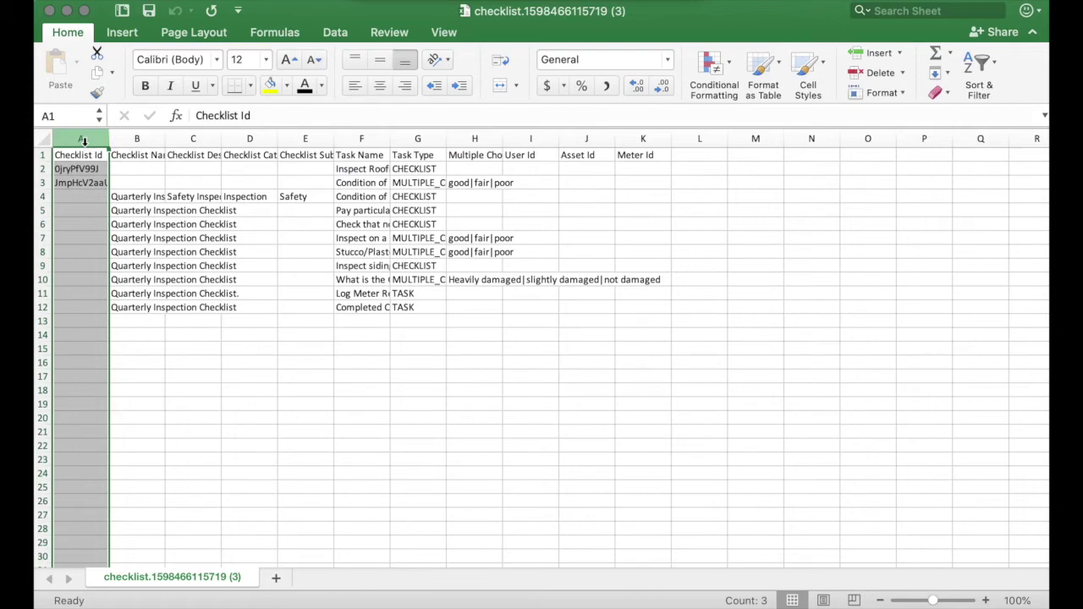
click(136, 139)
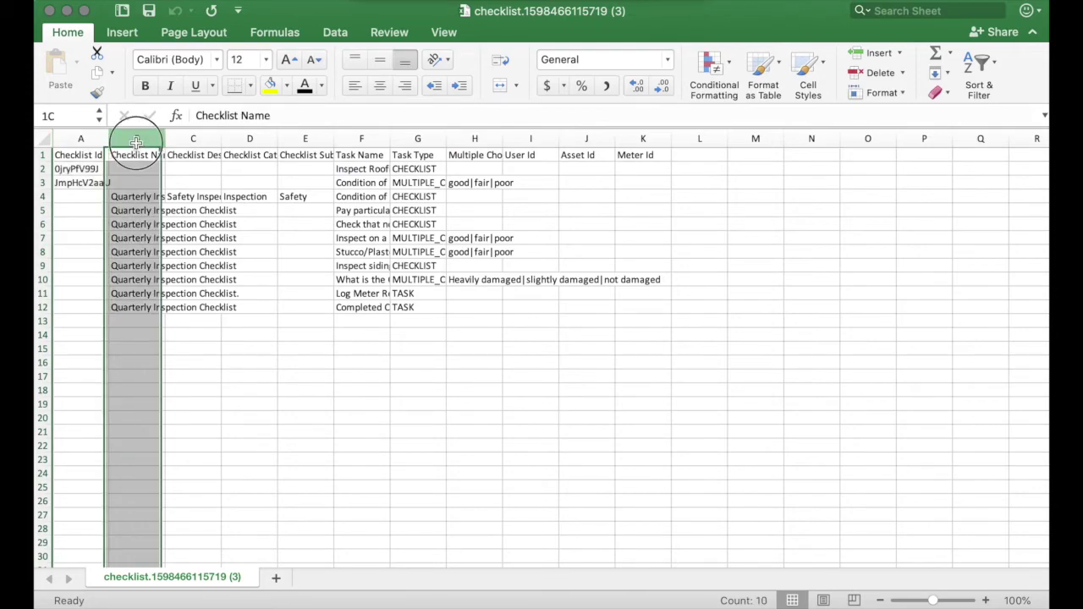
click(197, 138)
click(249, 139)
click(296, 139)
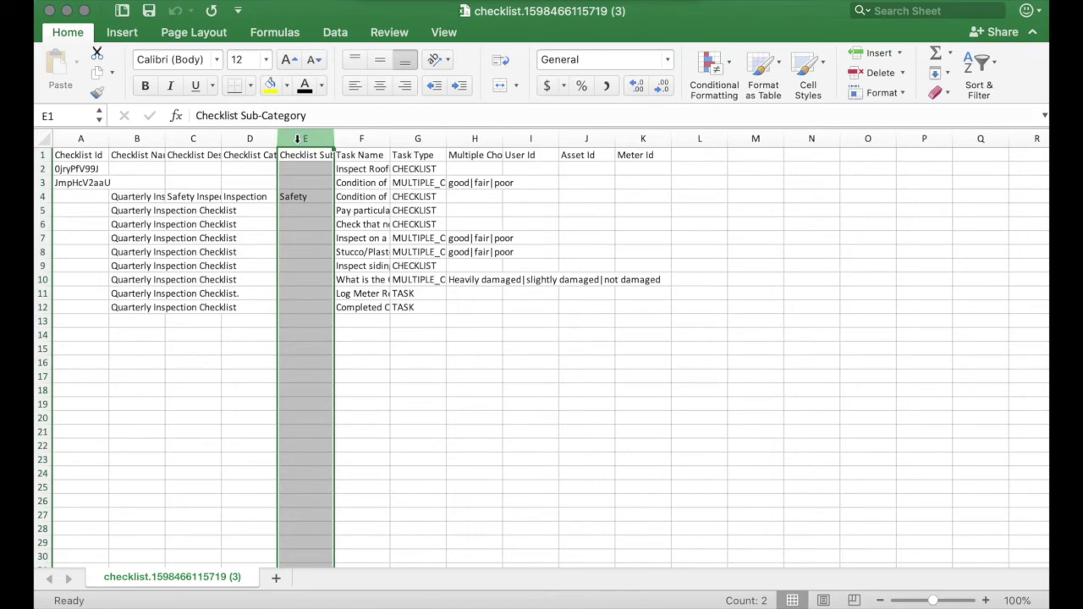
click(309, 116)
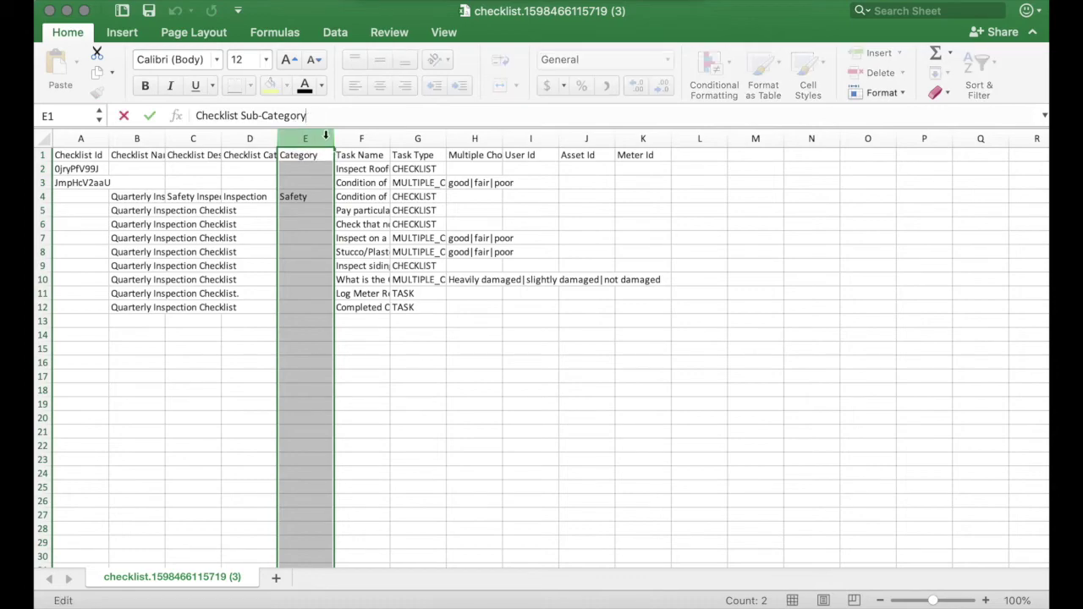